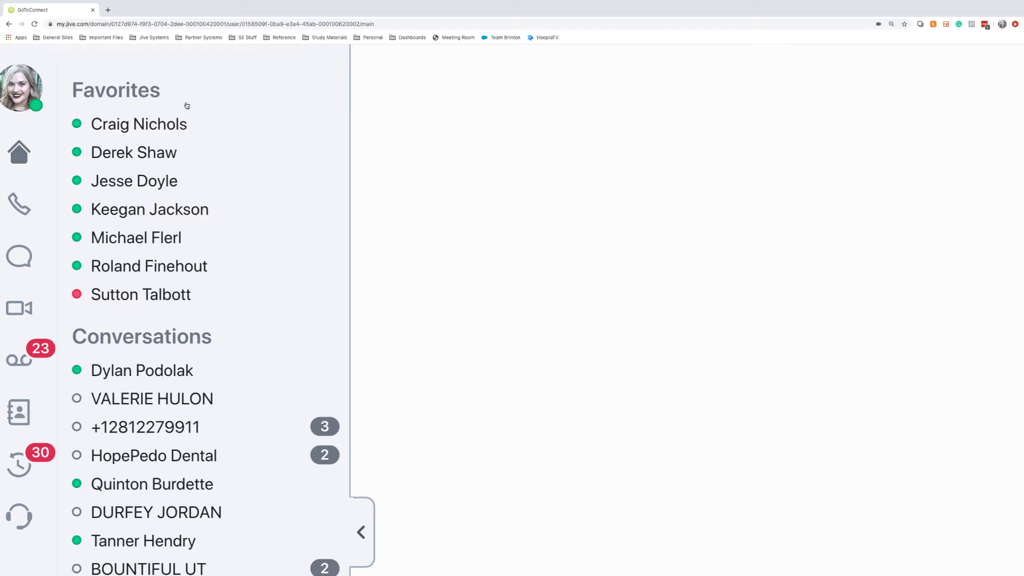
- Scroll through the sidebar lists and zoom the page out one level
scroll(187, 106, down, 2)
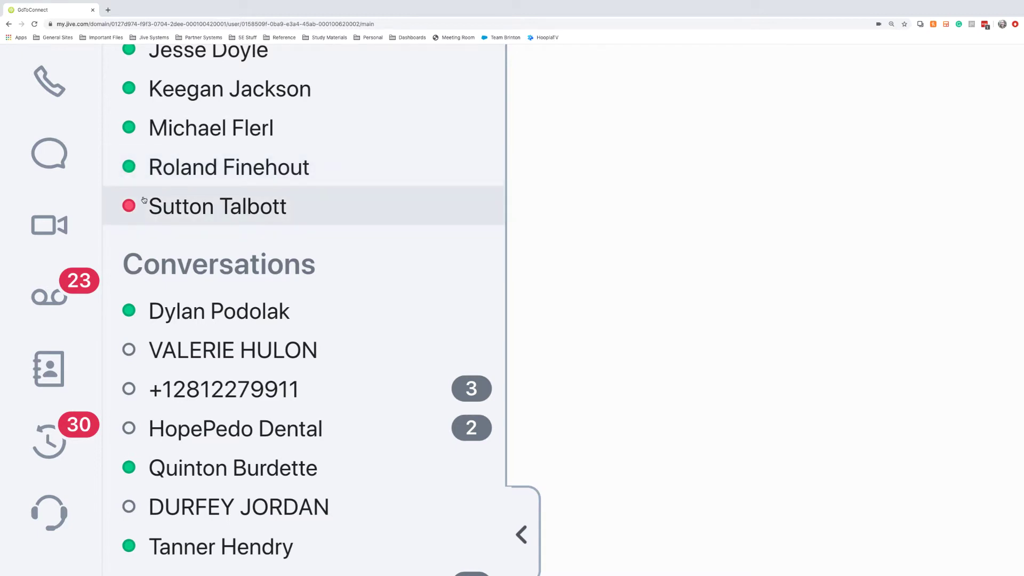
scroll(325, 225, down, 3)
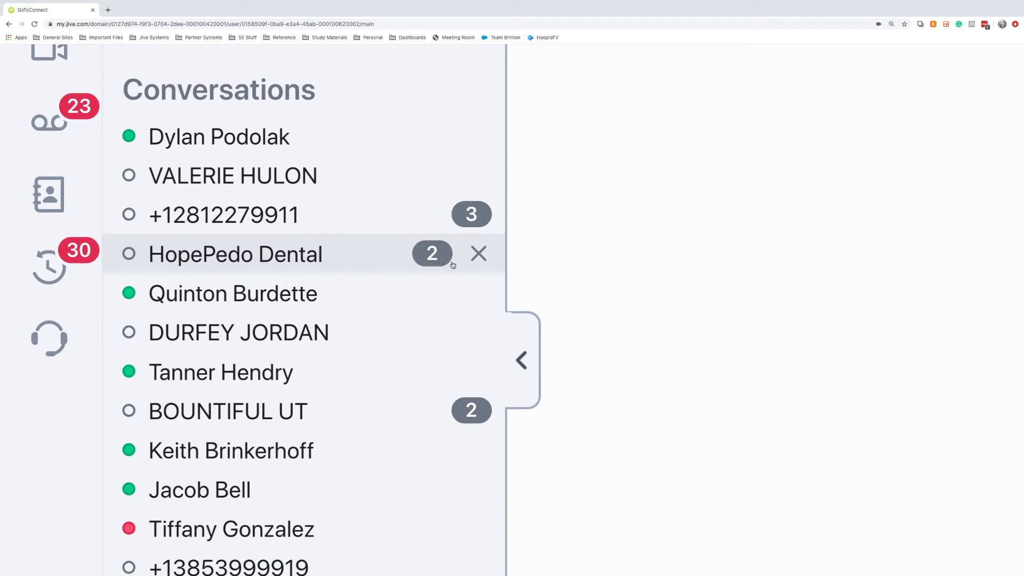
key(ctrl+minus)
key(ctrl+minus)
key(ctrl+minus)
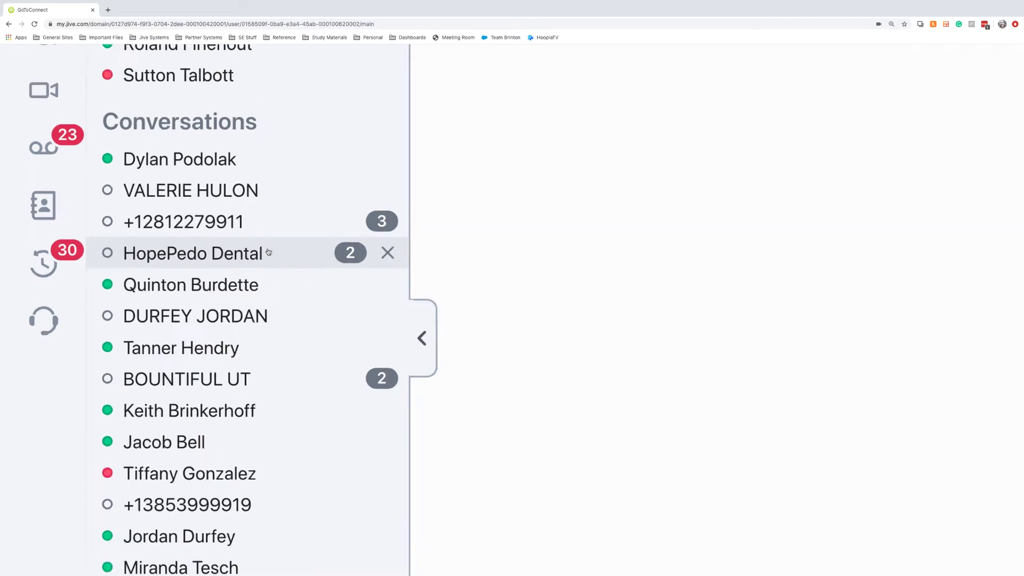
scroll(268, 251, up, 2)
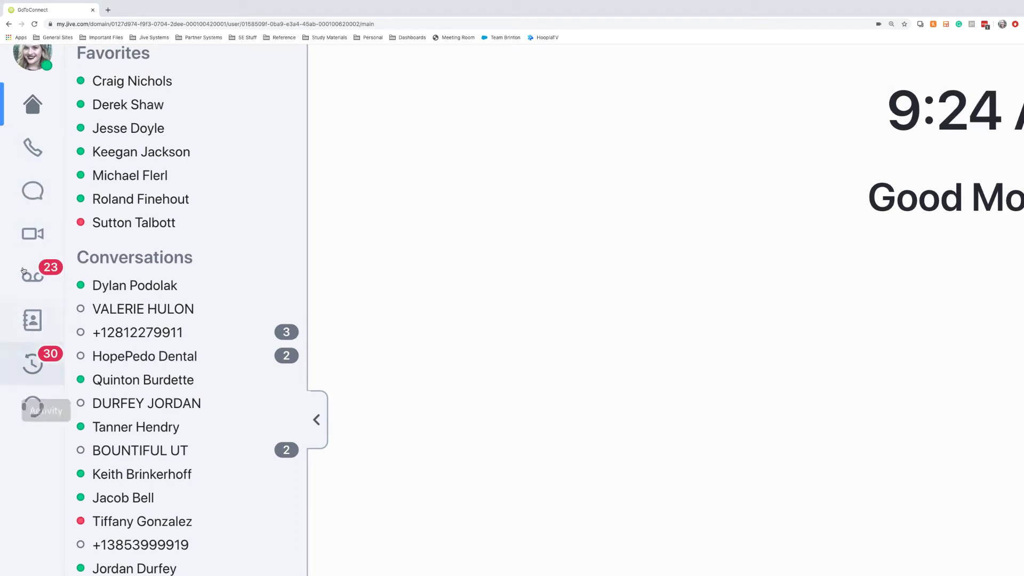
click(36, 152)
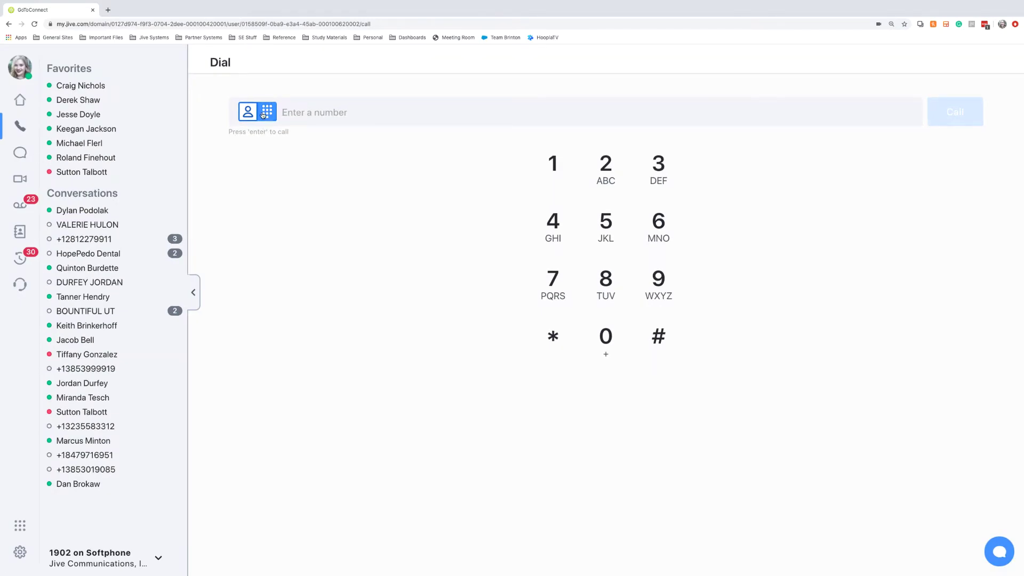
click(608, 165)
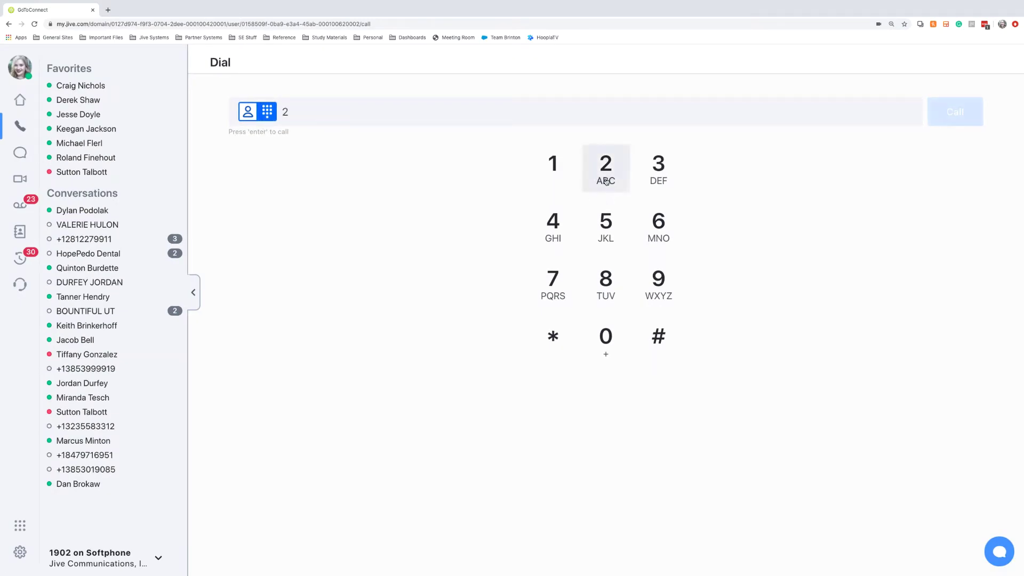
click(657, 165)
click(658, 223)
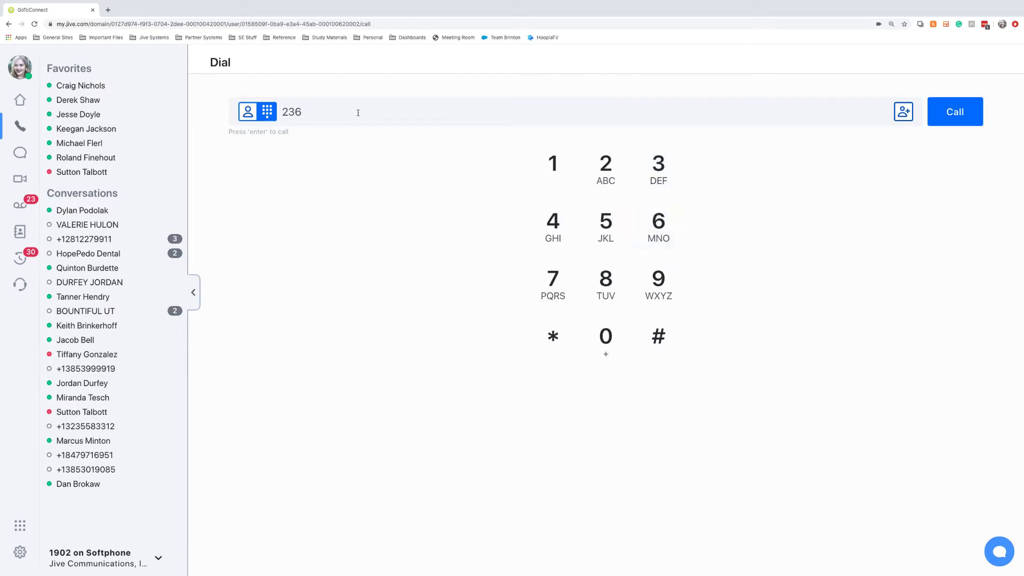
drag(358, 113, 281, 108)
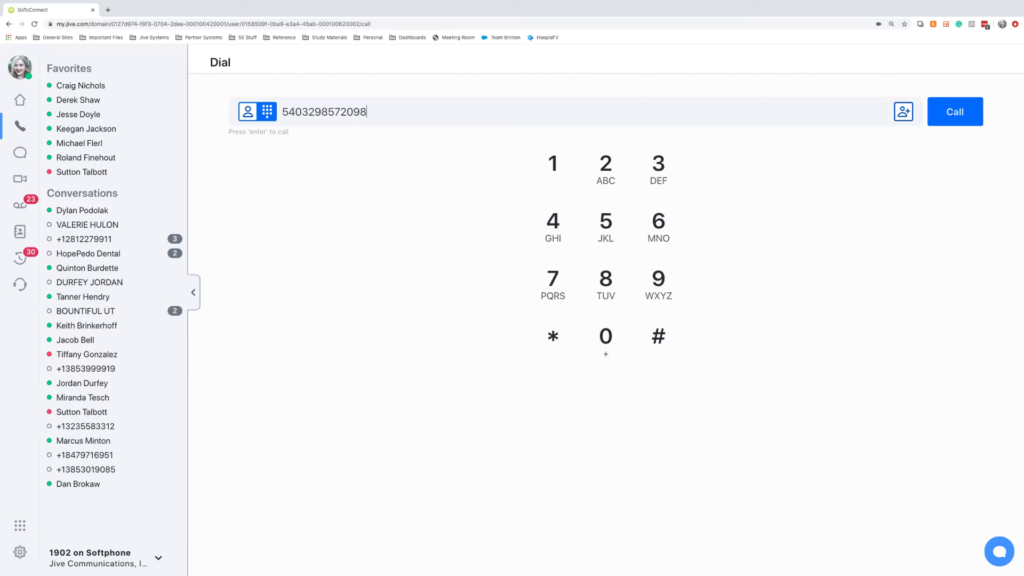
drag(374, 111, 289, 106)
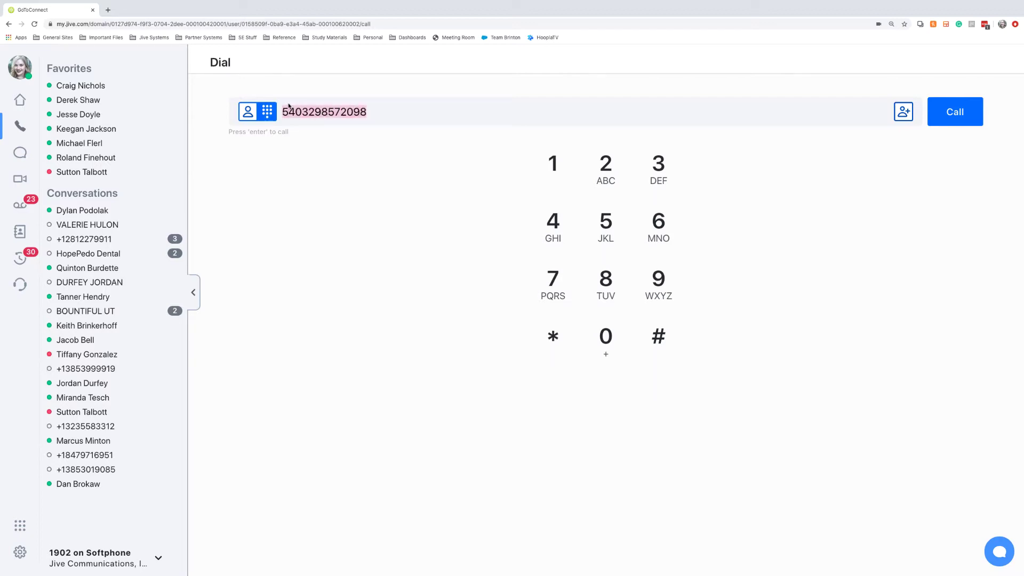
click(906, 120)
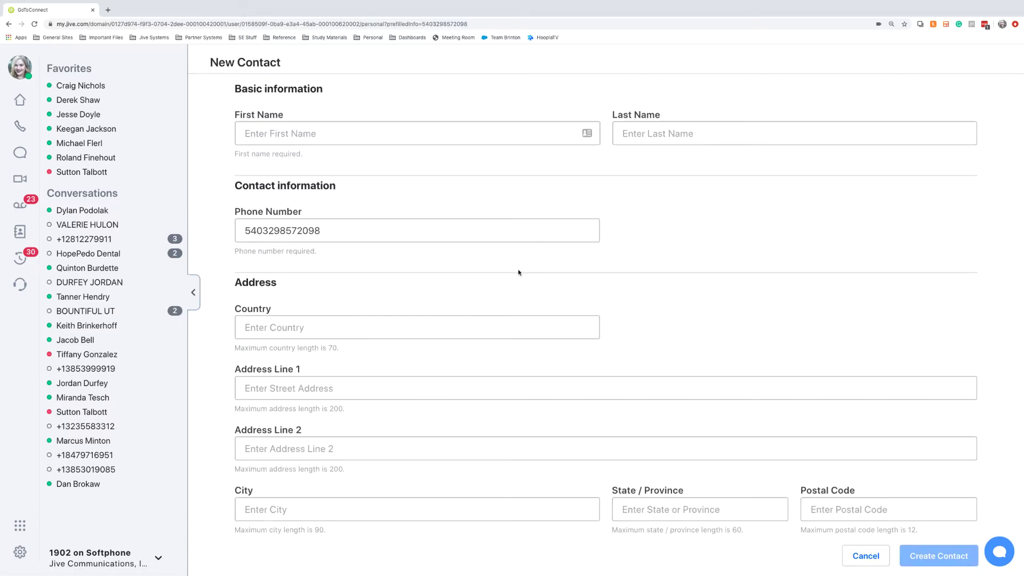
- Search contacts for 'sutton', pick the match, then remove that contact from the dial field
click(19, 125)
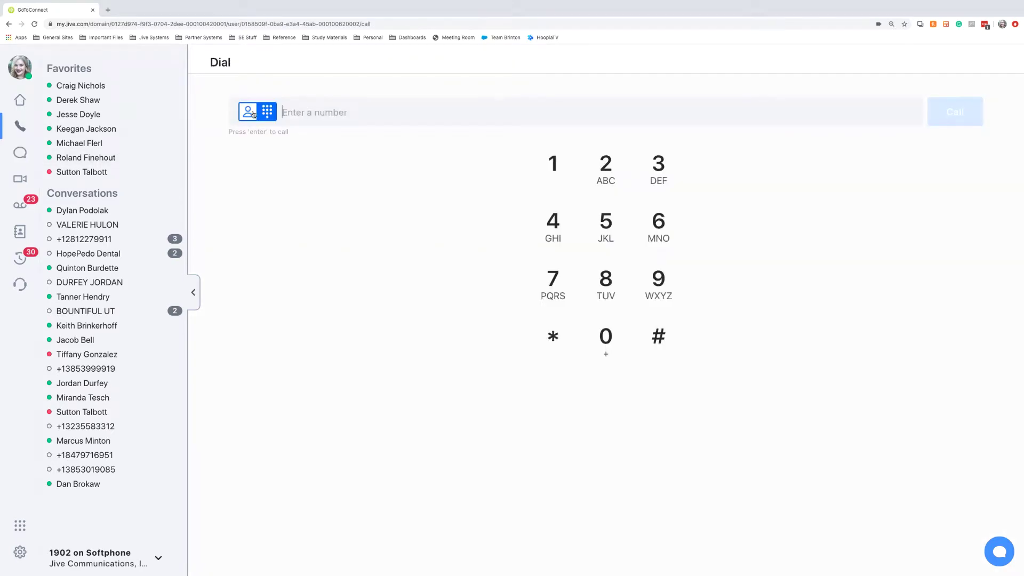
click(248, 112)
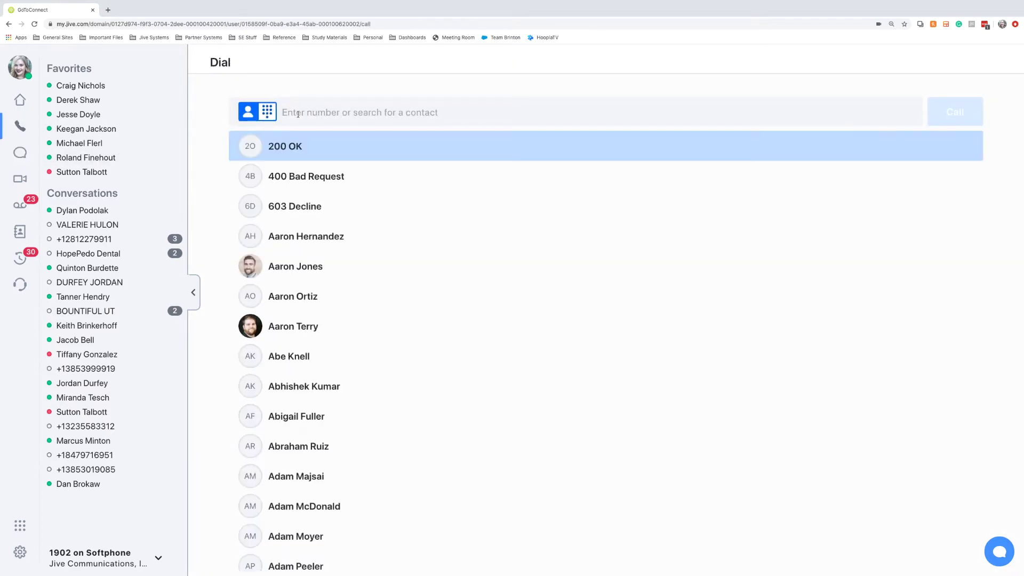
text(sutton)
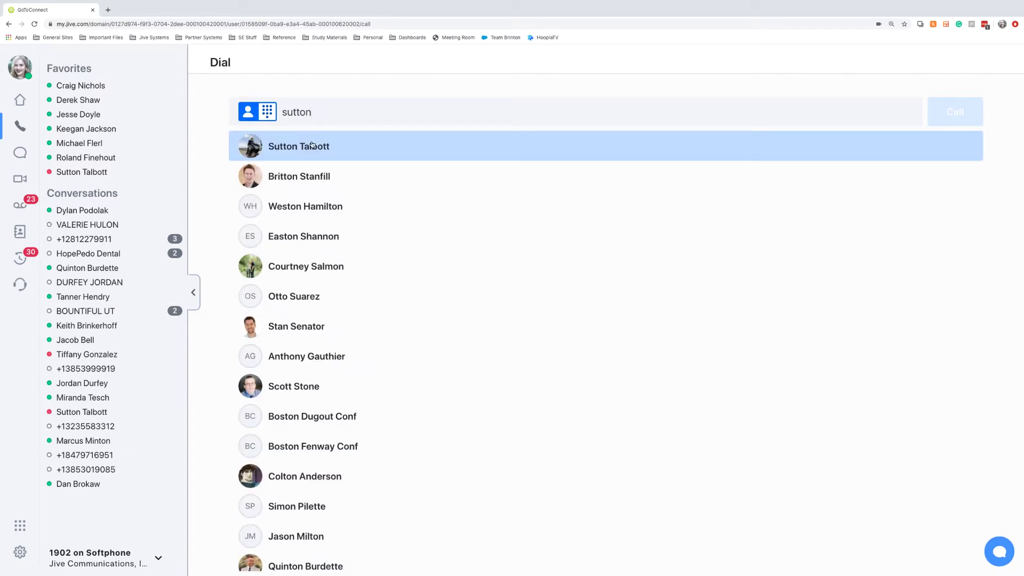
click(312, 145)
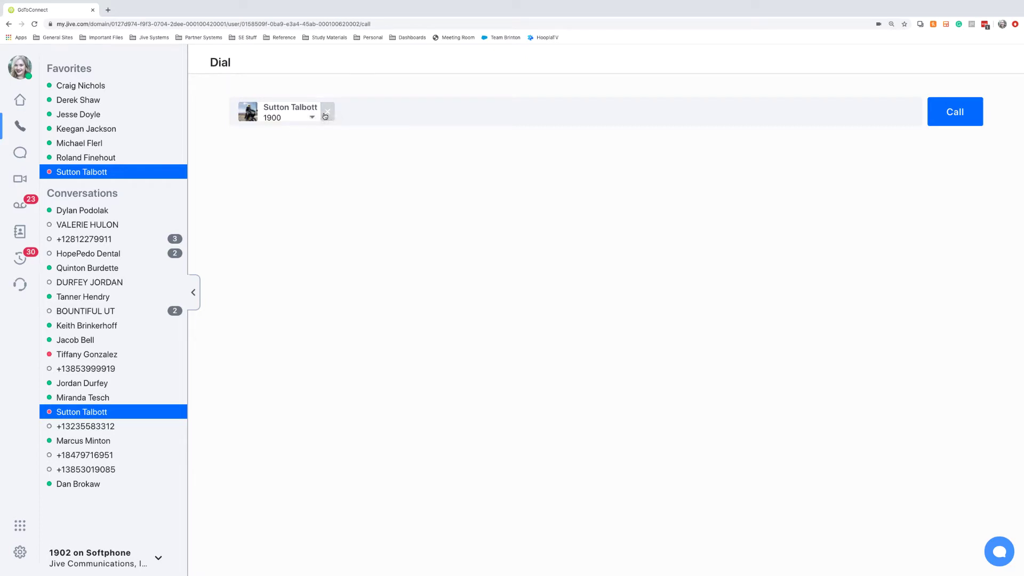
click(327, 111)
- Call the entered number, then mute and unmute it and show and hide the keypad
key(Return)
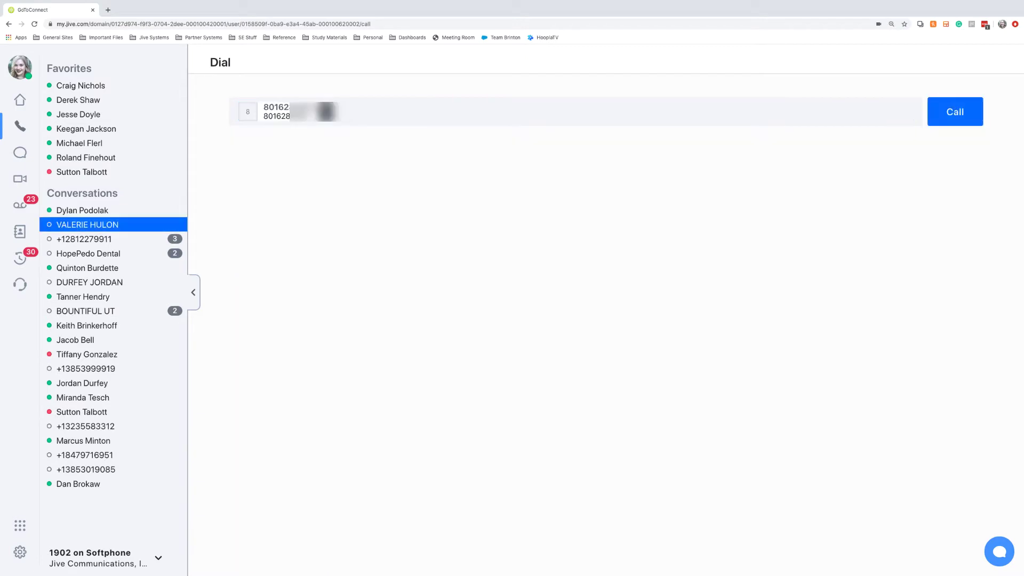
click(954, 111)
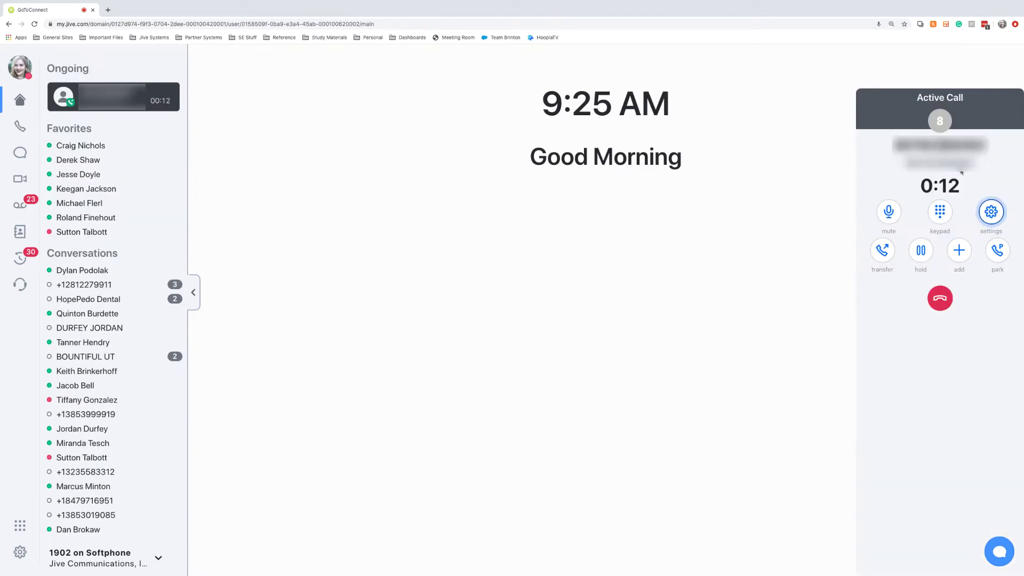
click(888, 217)
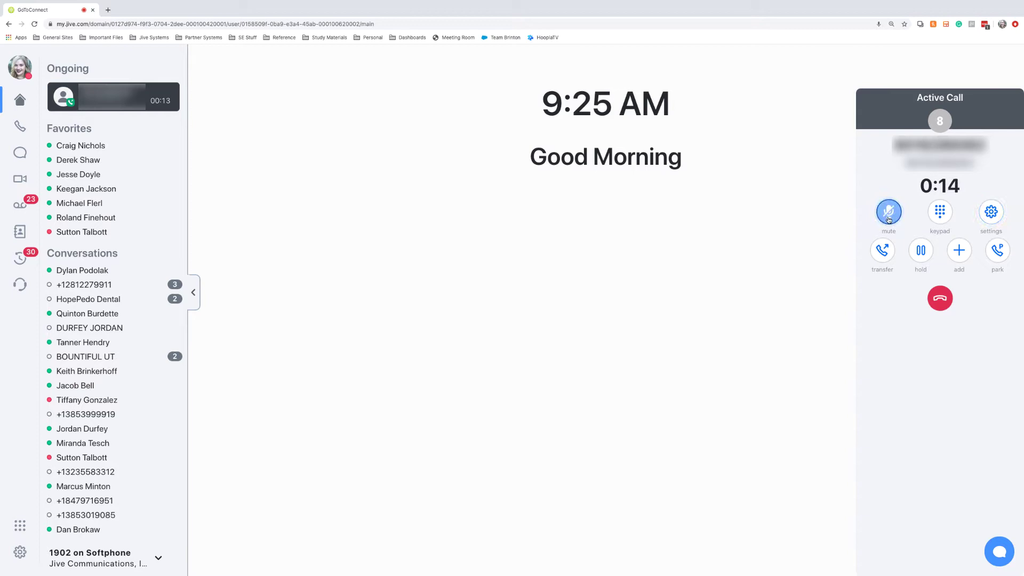
click(888, 217)
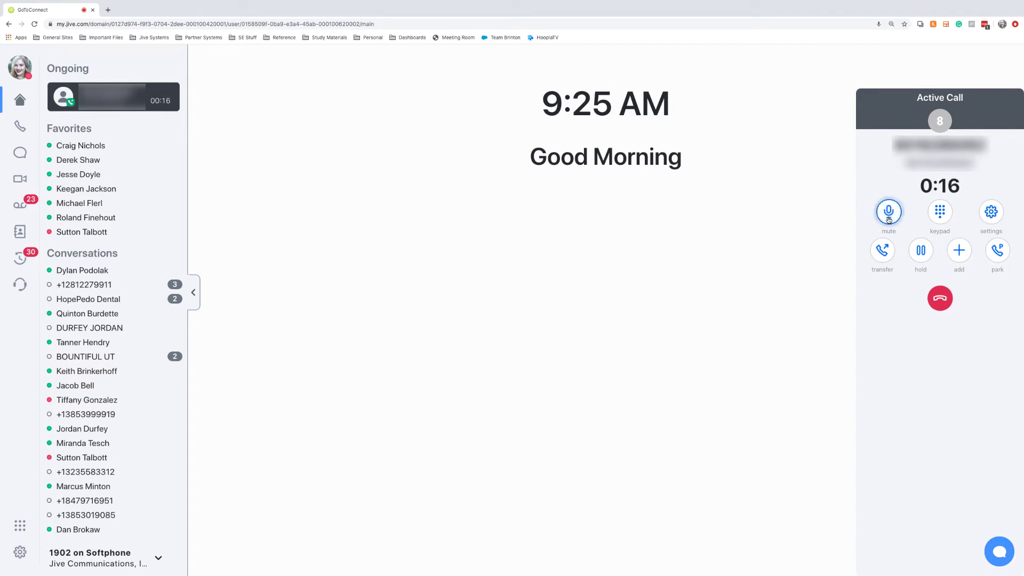
click(940, 220)
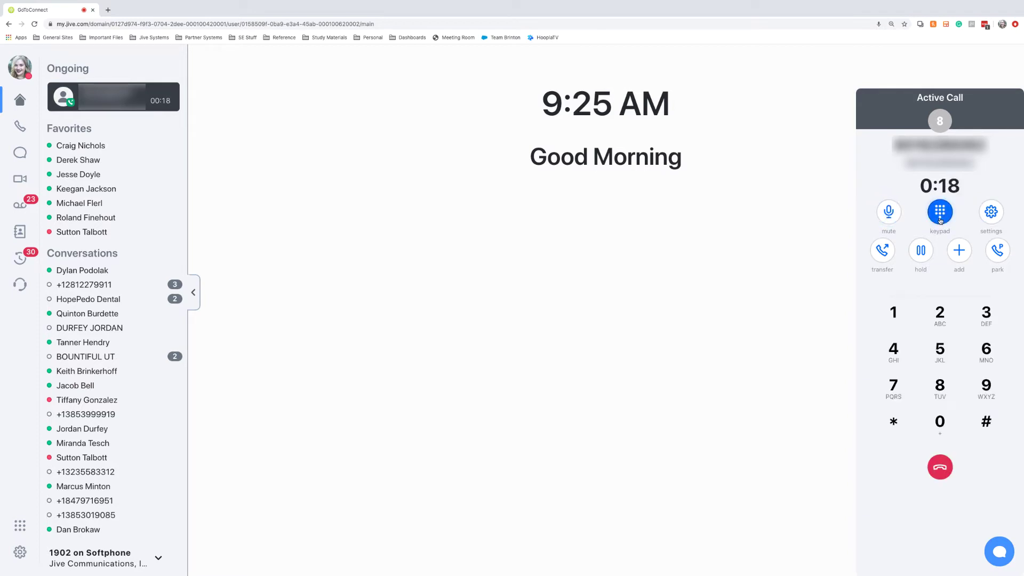
click(940, 220)
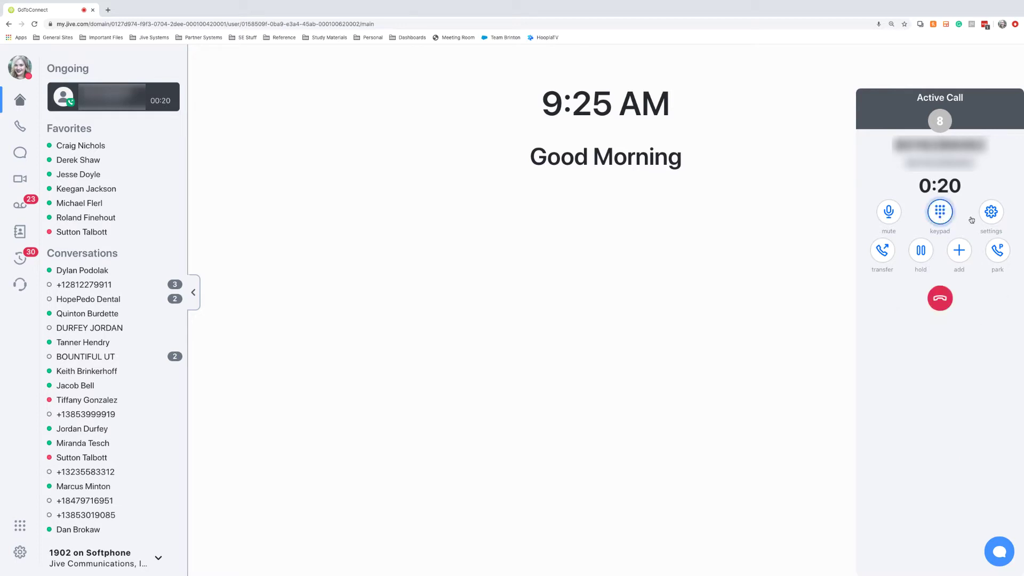
- Open and close audio settings, hold and resume the call, and dismiss the Add panel
click(995, 218)
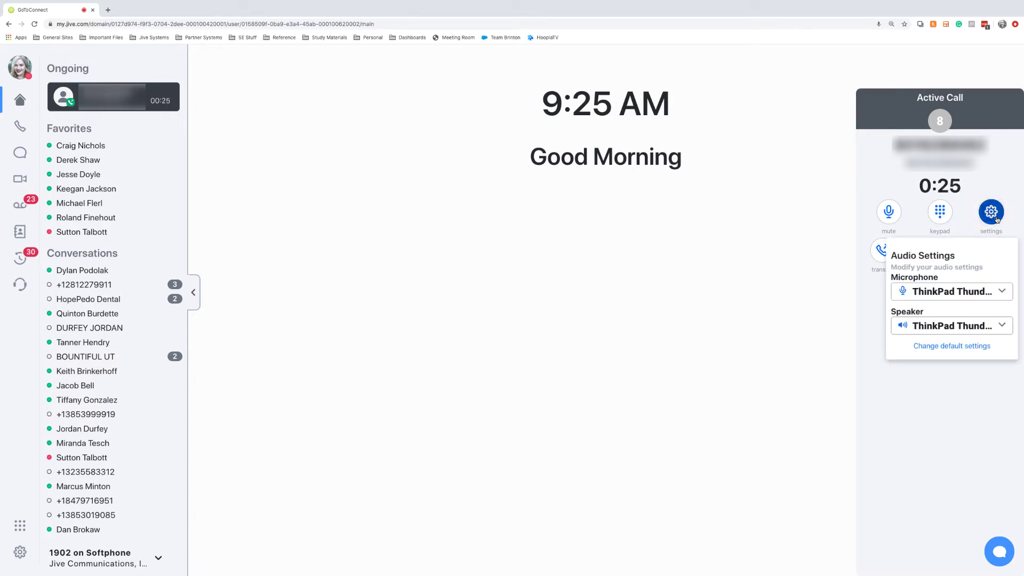
click(995, 216)
click(921, 257)
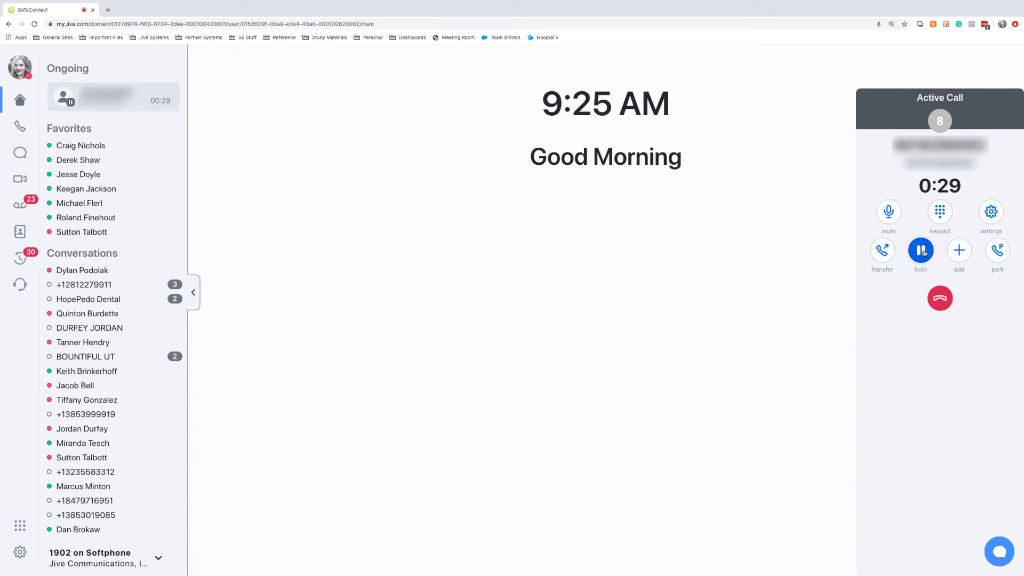
click(922, 251)
click(960, 258)
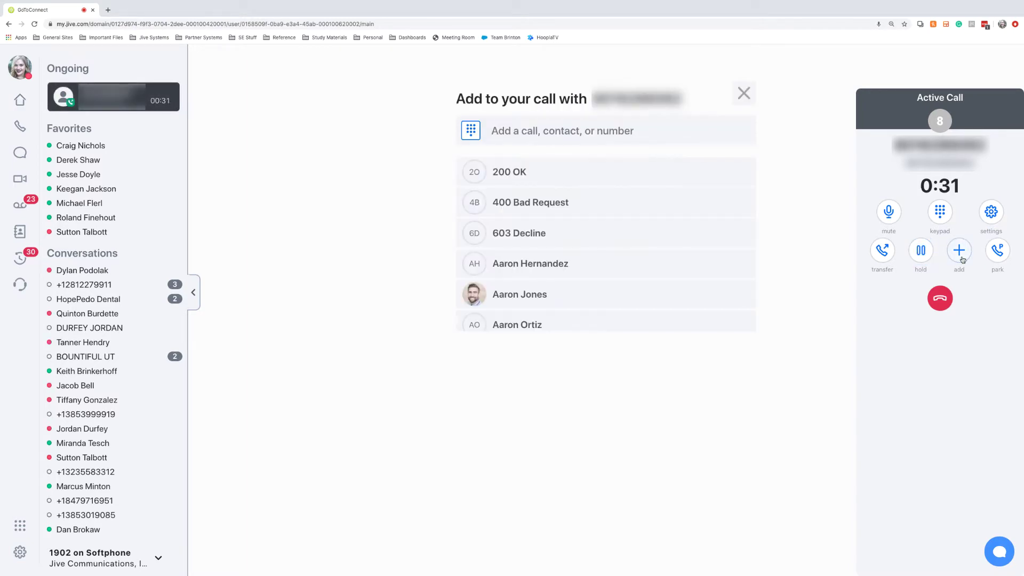
click(744, 94)
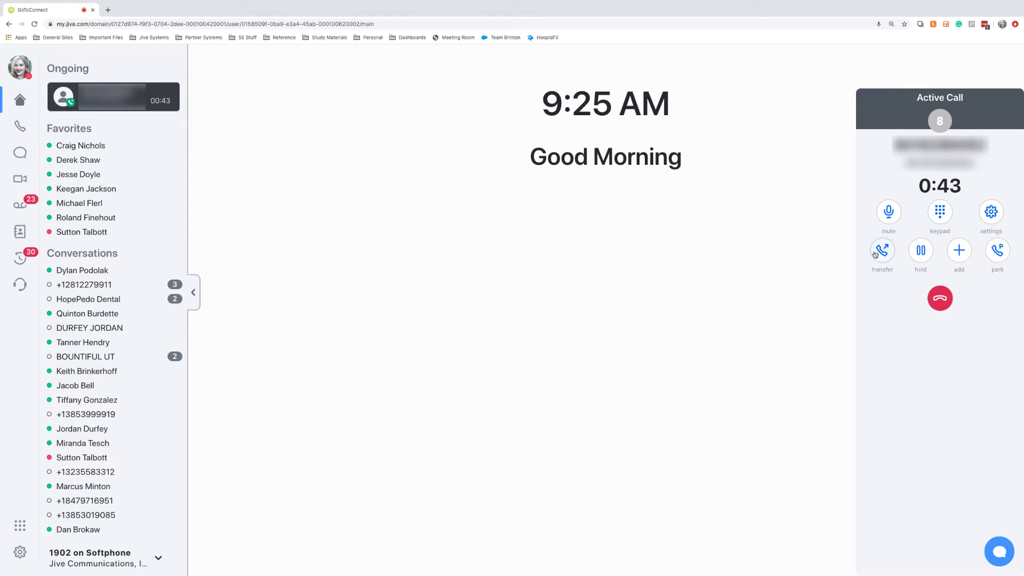
- Start a transfer of the live call and pick colleague 'sutton' as the recipient
click(880, 254)
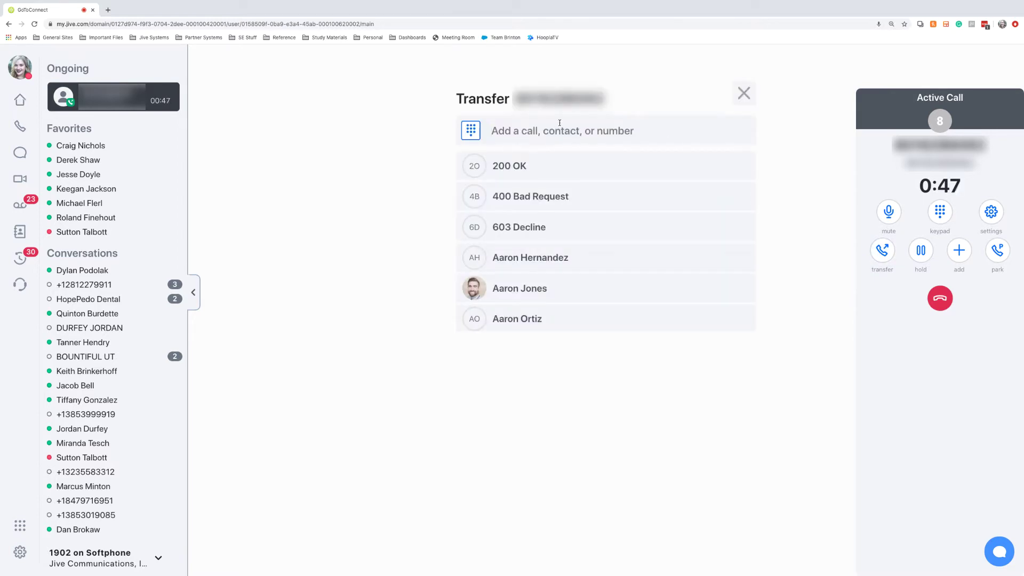
text(sutton)
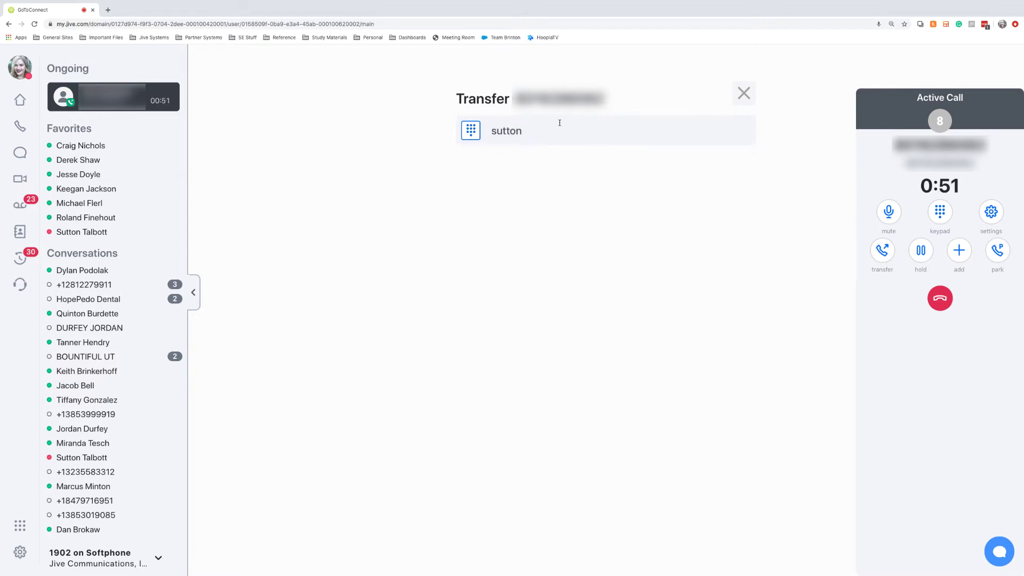
click(526, 167)
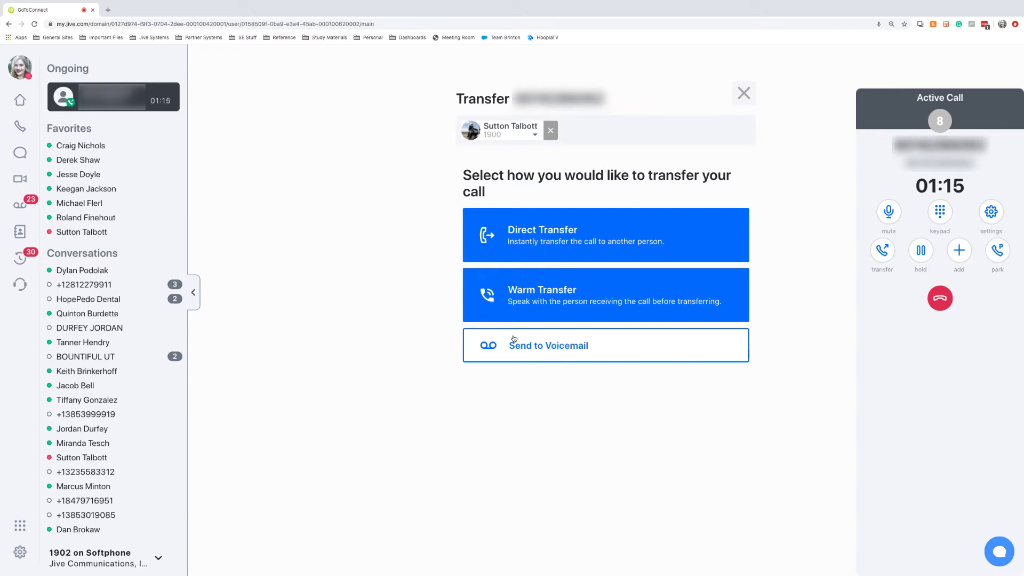
- Complete the transfer, then start a new text message to number 1206
click(19, 152)
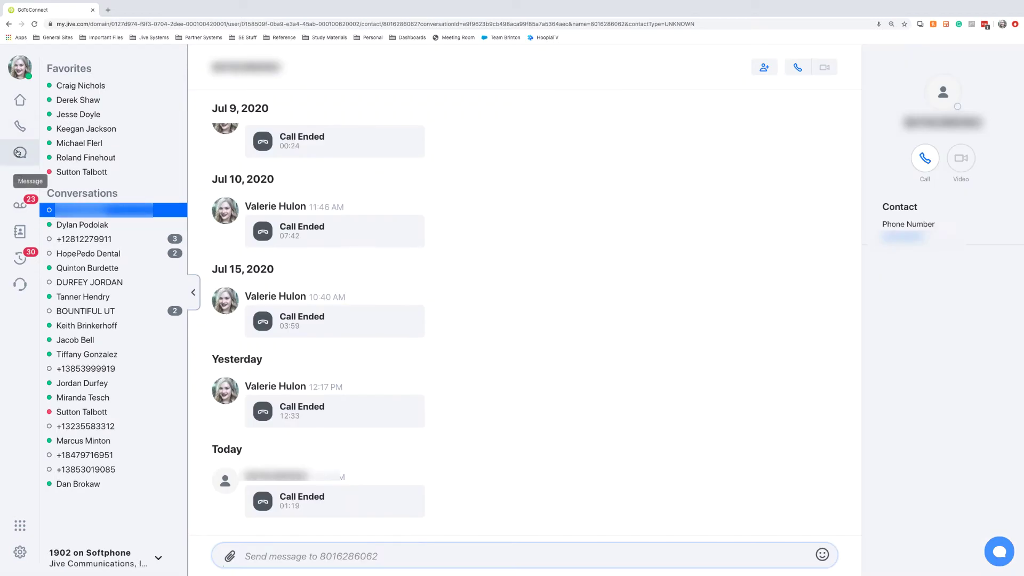
click(18, 152)
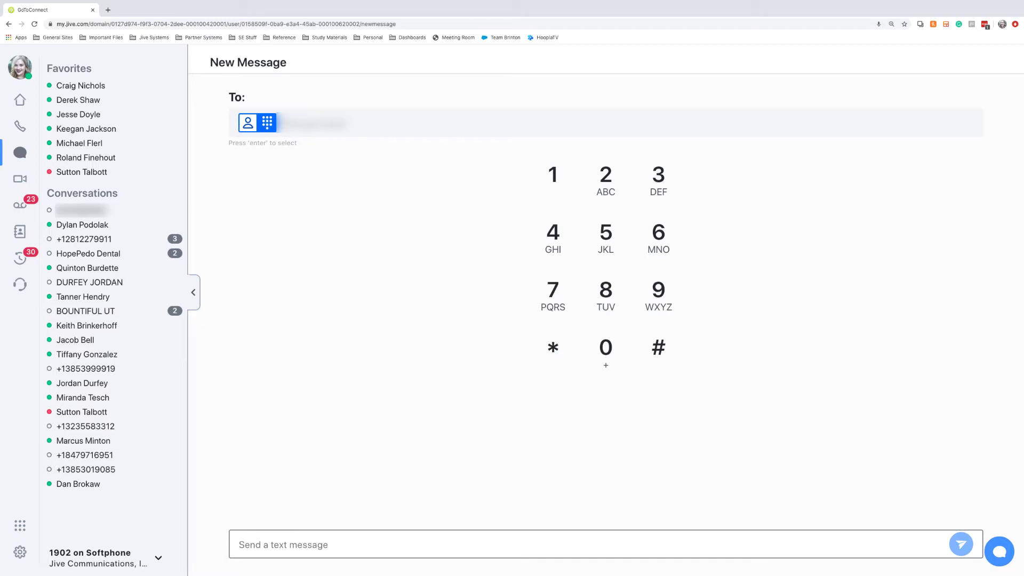
text(1206)
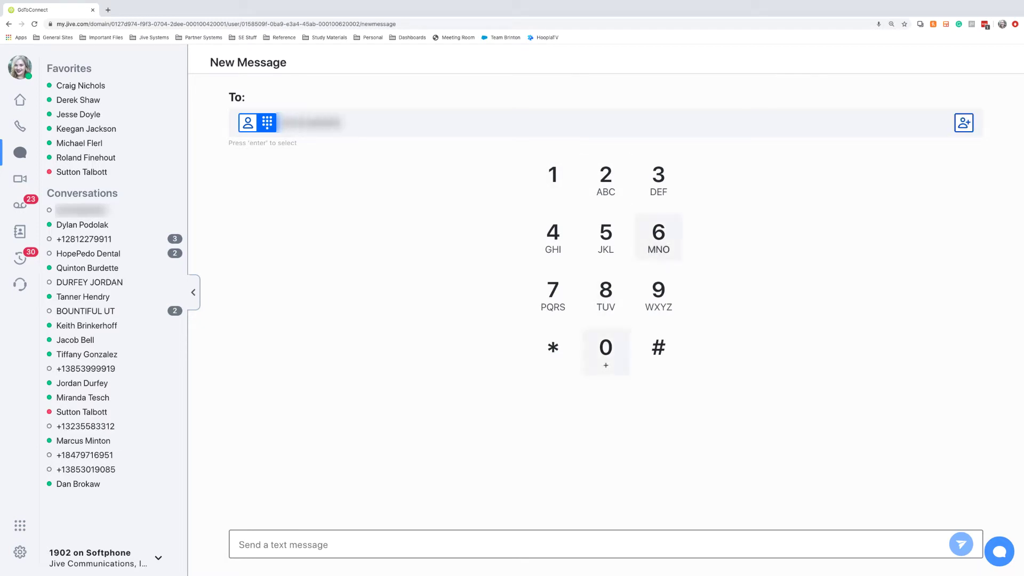
- Send 'Hello! How are you?' to that number
click(377, 543)
text(Hel)
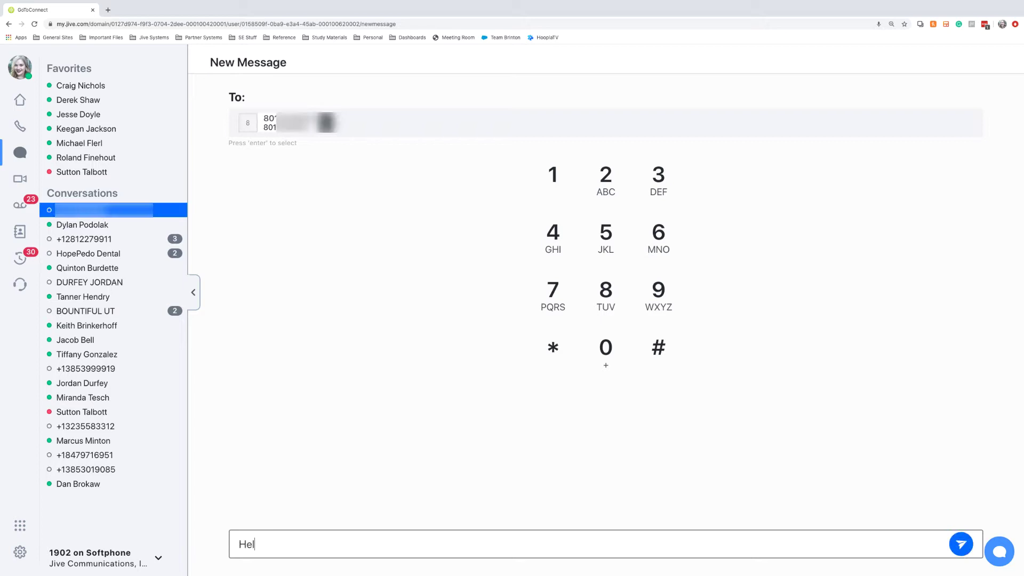
text(lo! How are you?)
key(Return)
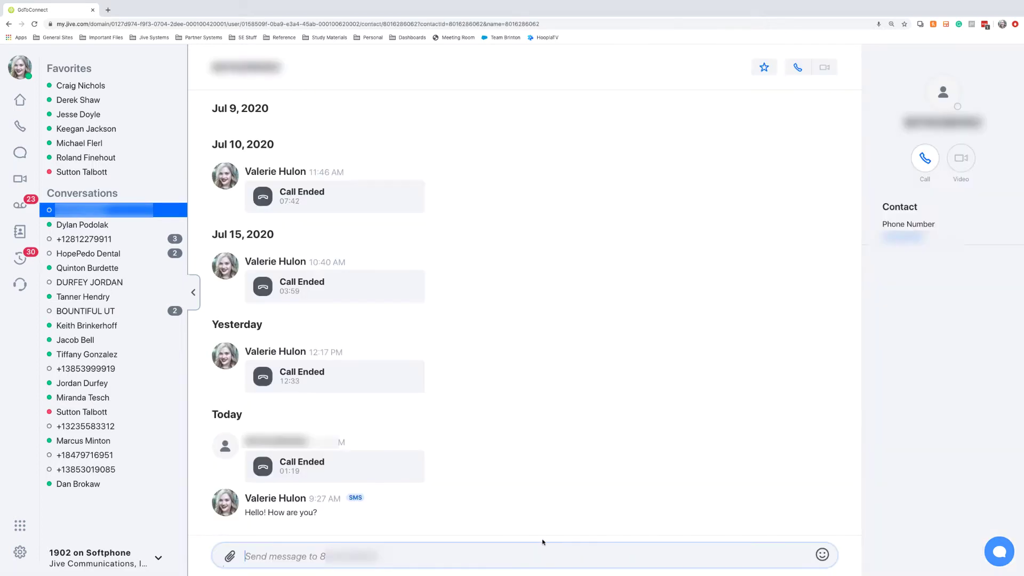
- Send a sunglasses emoji as a follow-up message in the SMS conversation
click(824, 556)
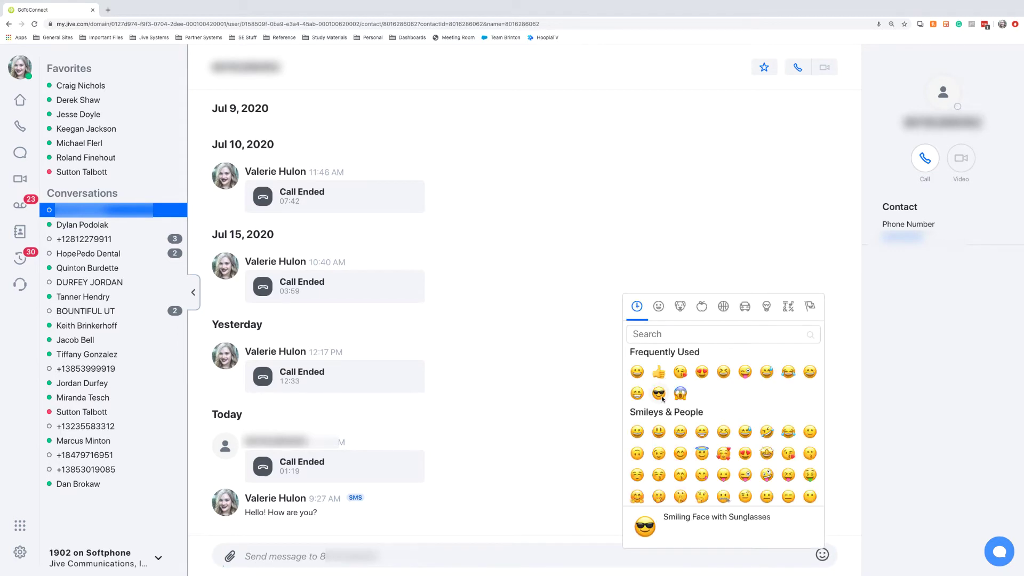
click(762, 486)
key(Return)
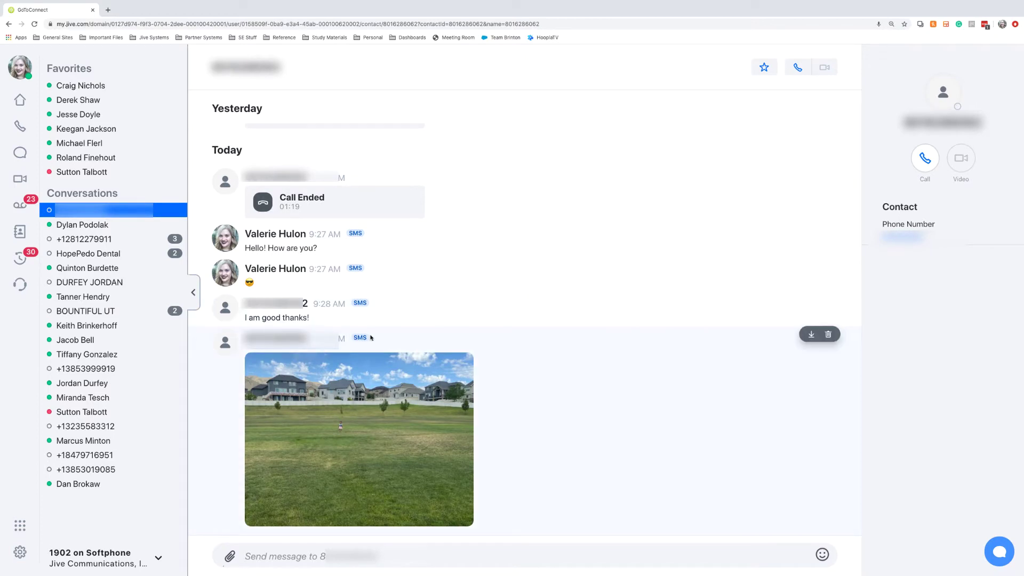
mouse_move(453, 374)
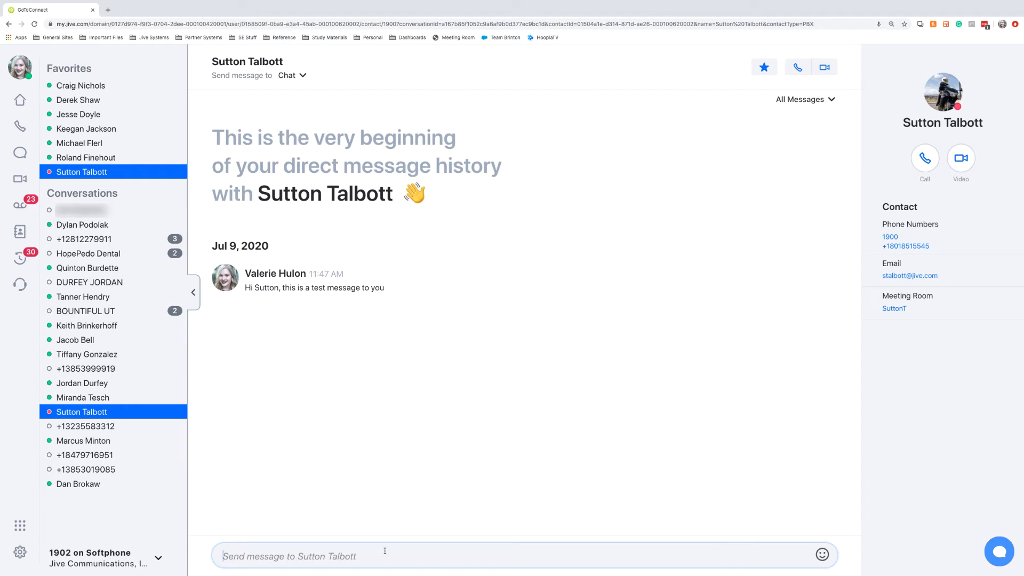
- Enter the greeting 'Hello! How are you' in the colleague's chat box
click(357, 543)
text(Hello! How are you)
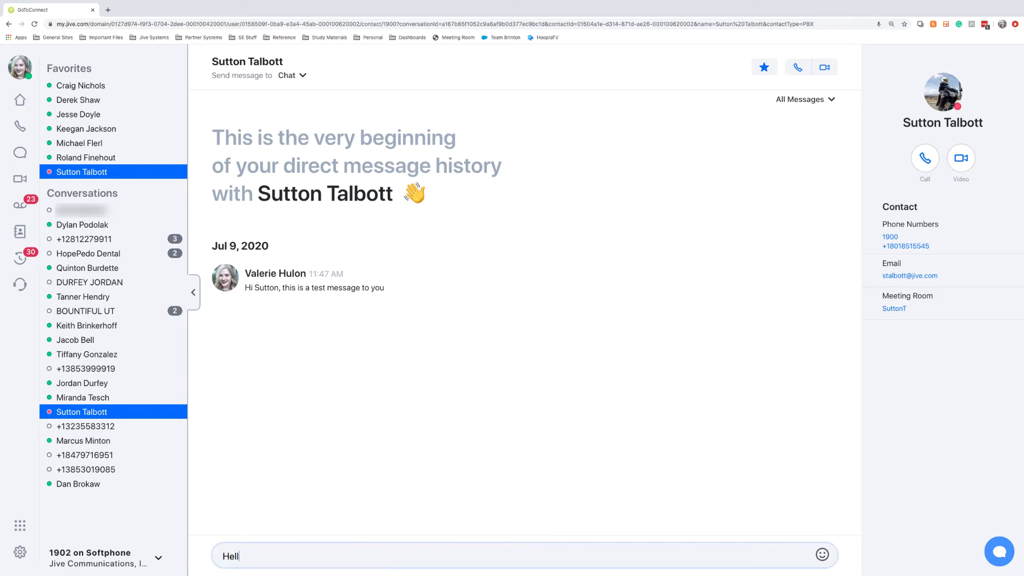
key(ctrl+a)
key(BackSpace)
- Send the colleague a sunglasses emoji from the emoji picker
click(821, 554)
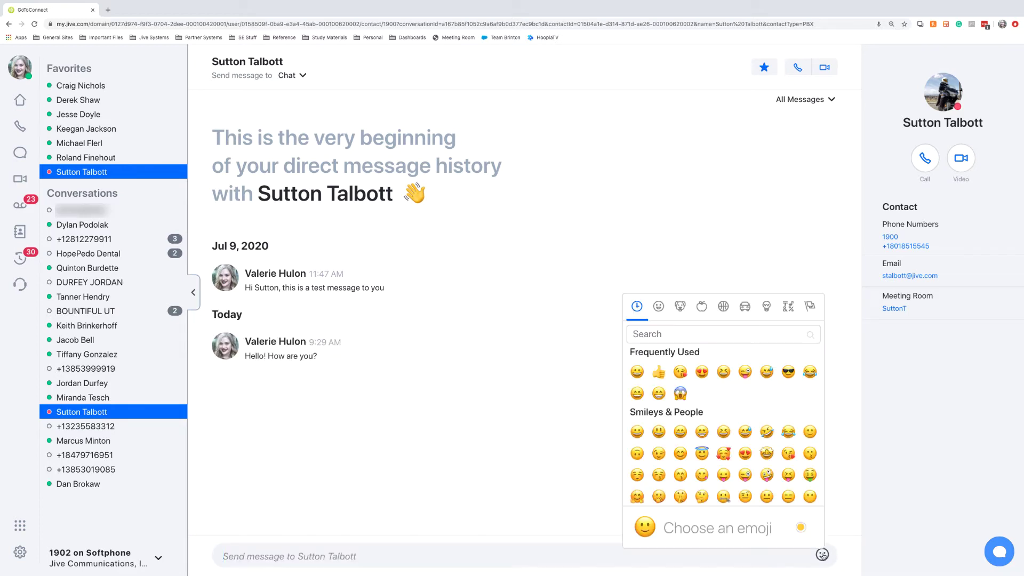
click(782, 371)
key(Return)
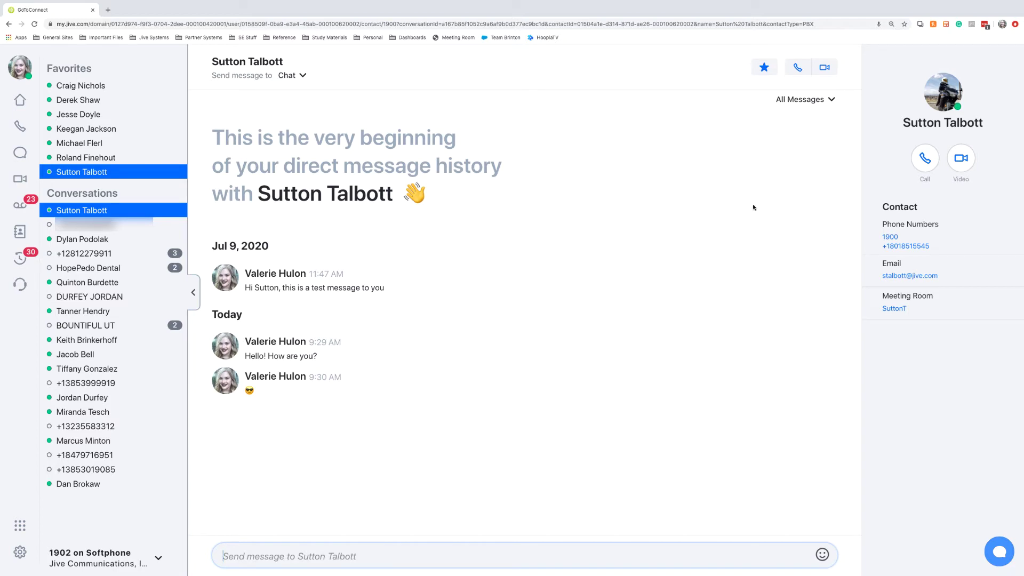
- Check the contact's callable numbers, then start a video meeting with them
click(931, 164)
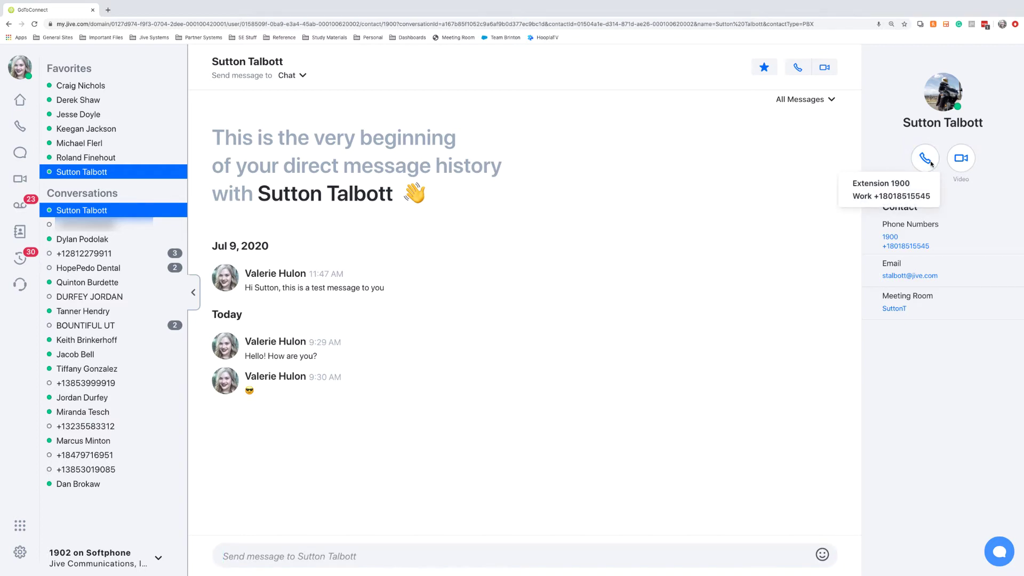
click(964, 161)
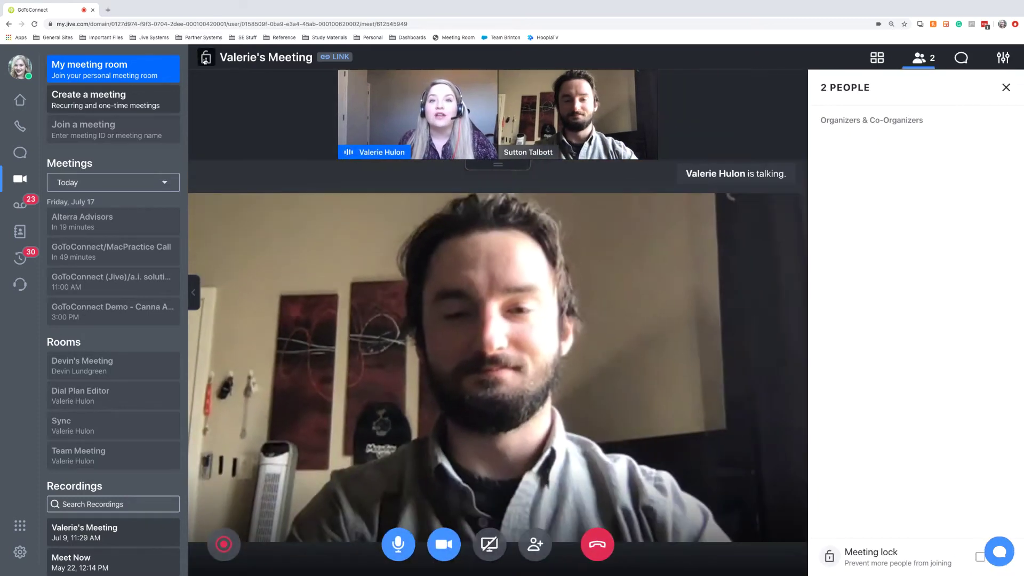
- Turn on Meeting lock in the People panel and mute the colleague's microphone
click(205, 59)
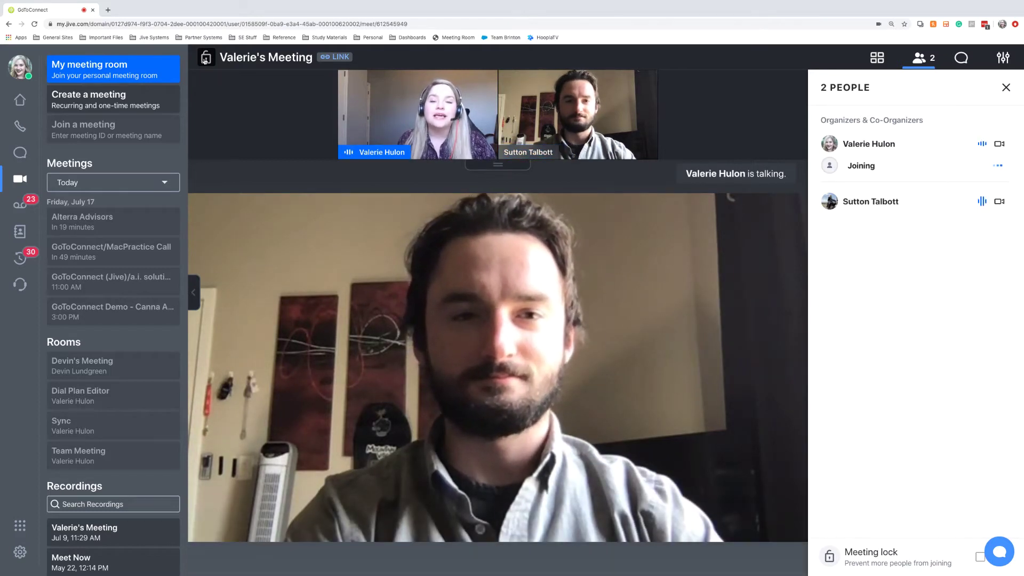
click(980, 558)
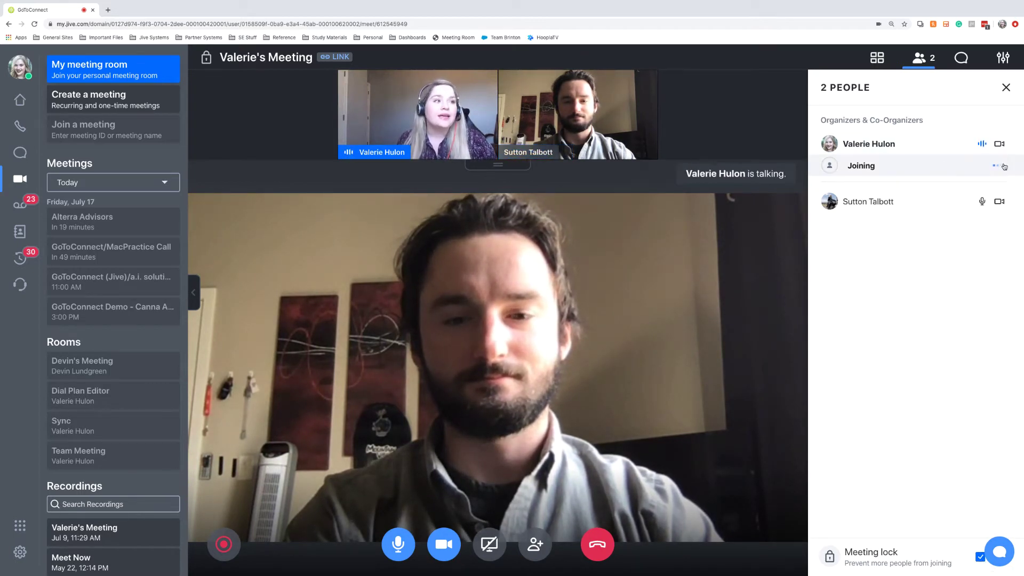
click(981, 202)
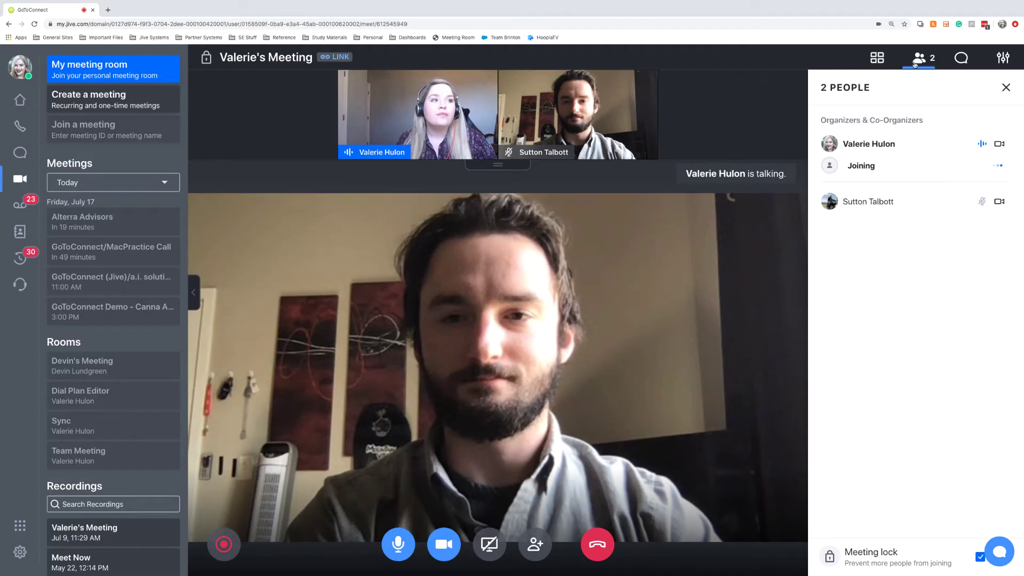
click(961, 58)
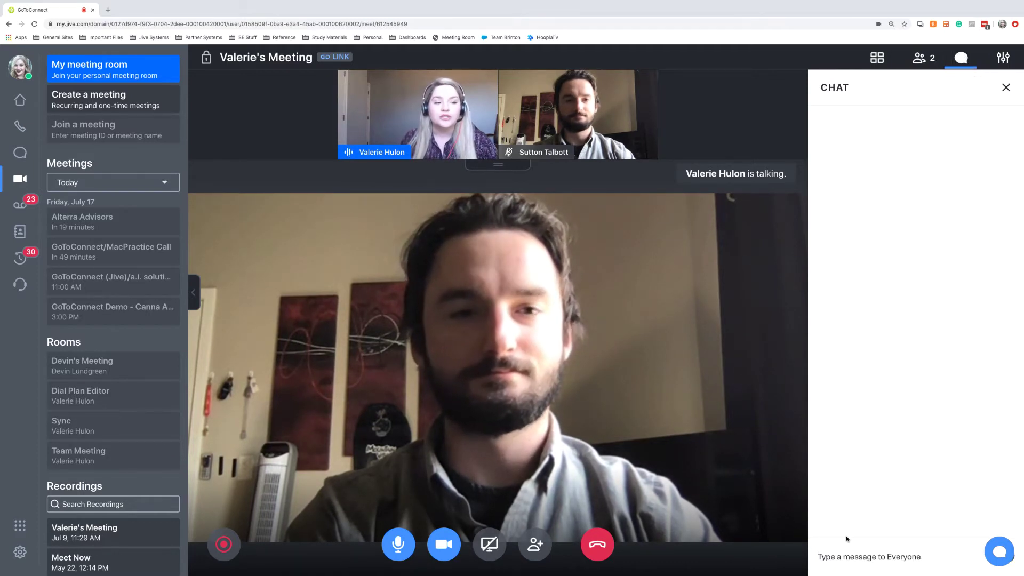
- Post 'Hi Sutton!' to everyone in the meeting chat, then close the chat panel
click(843, 570)
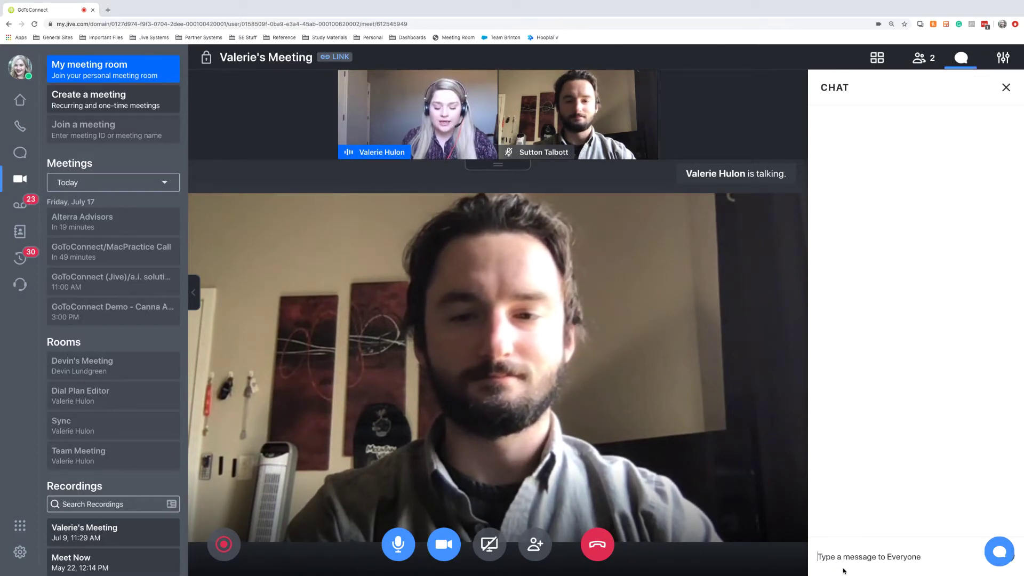
text(Hi Sutton!)
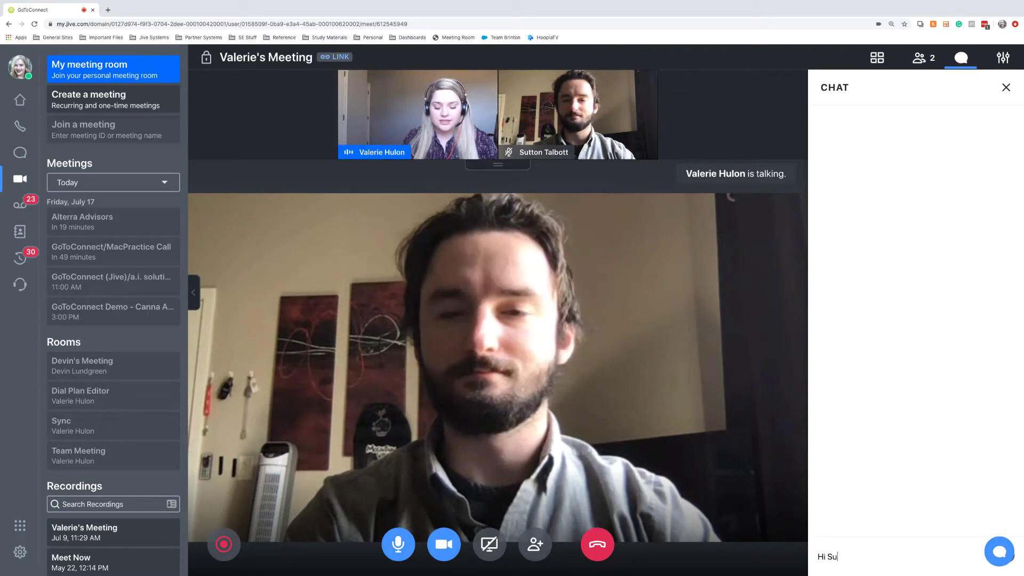
key(Return)
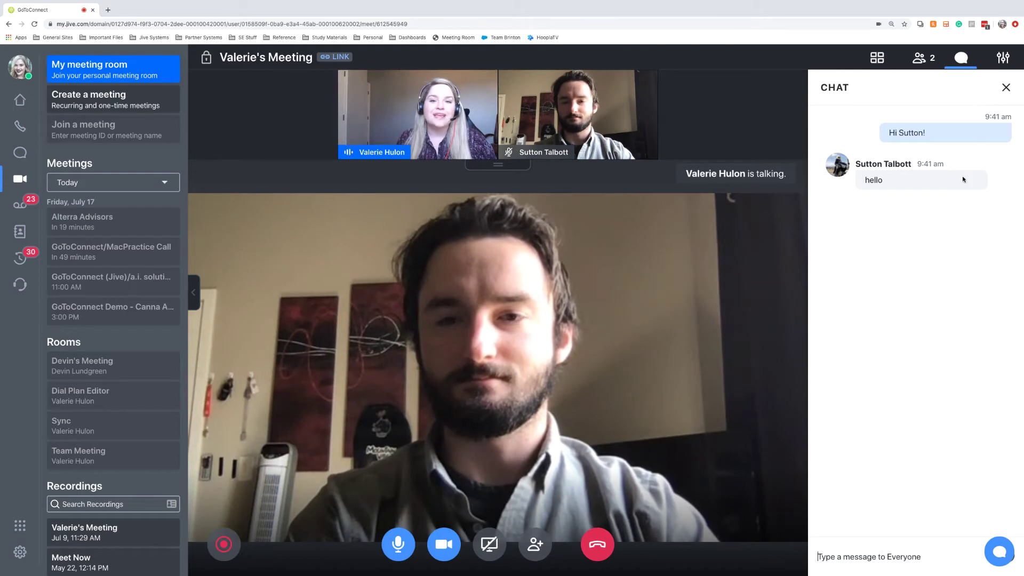
click(1008, 87)
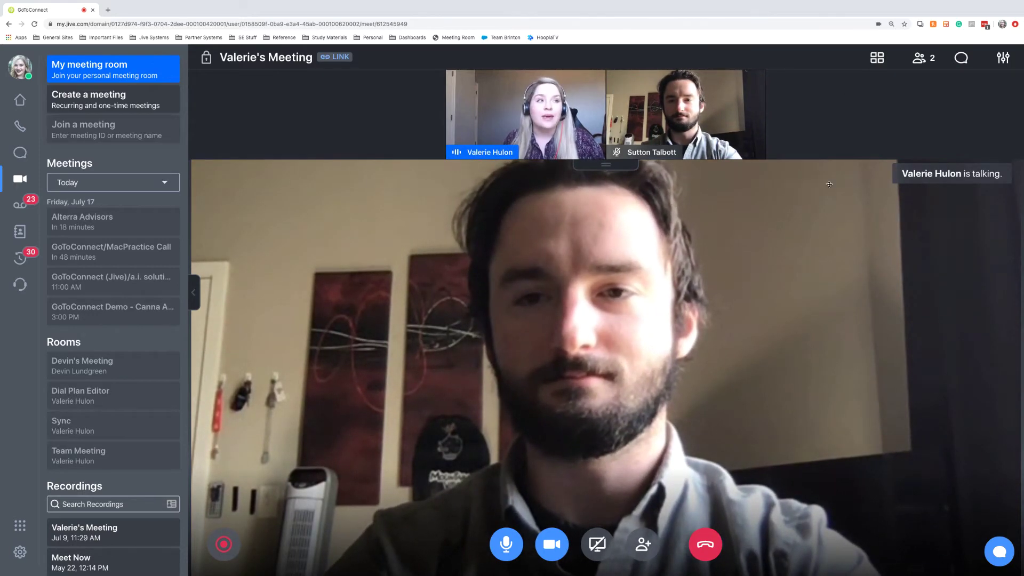
click(878, 60)
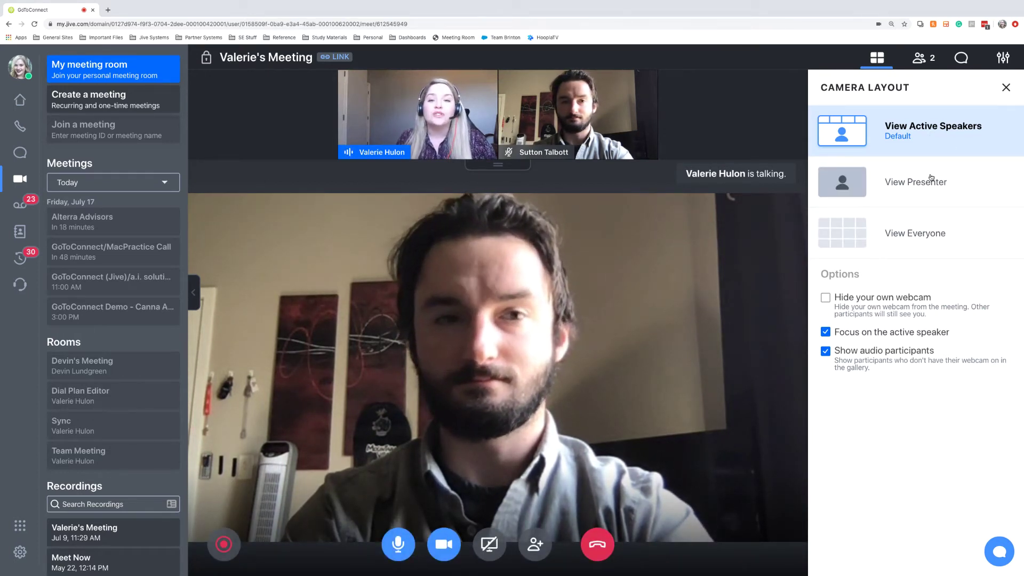
click(1005, 87)
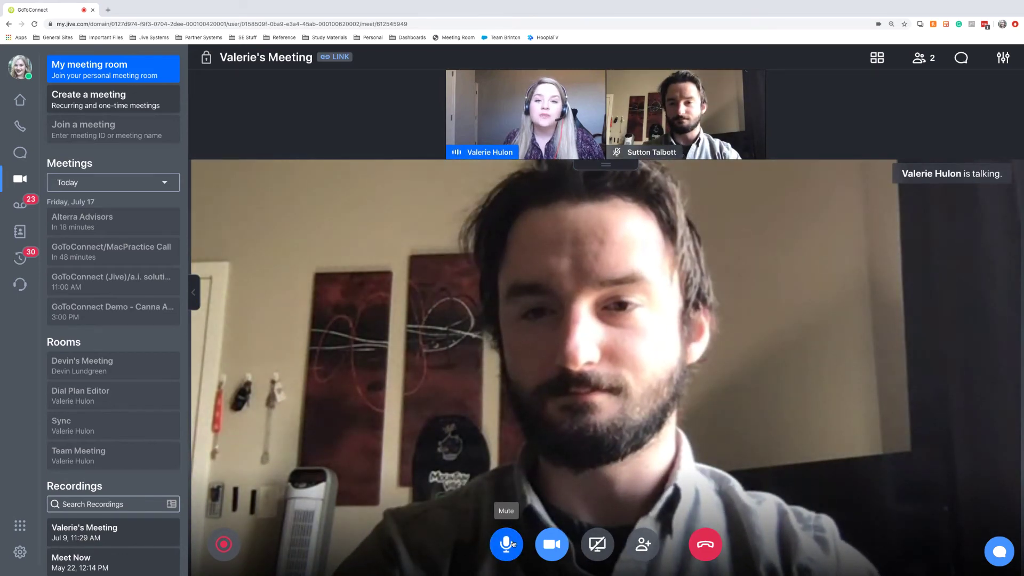
click(513, 544)
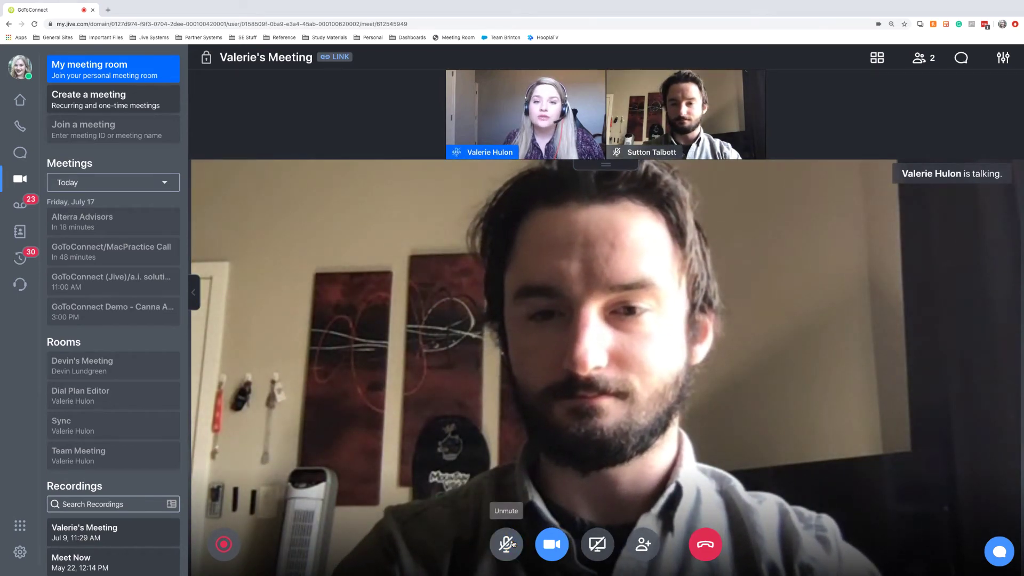
click(514, 544)
click(558, 553)
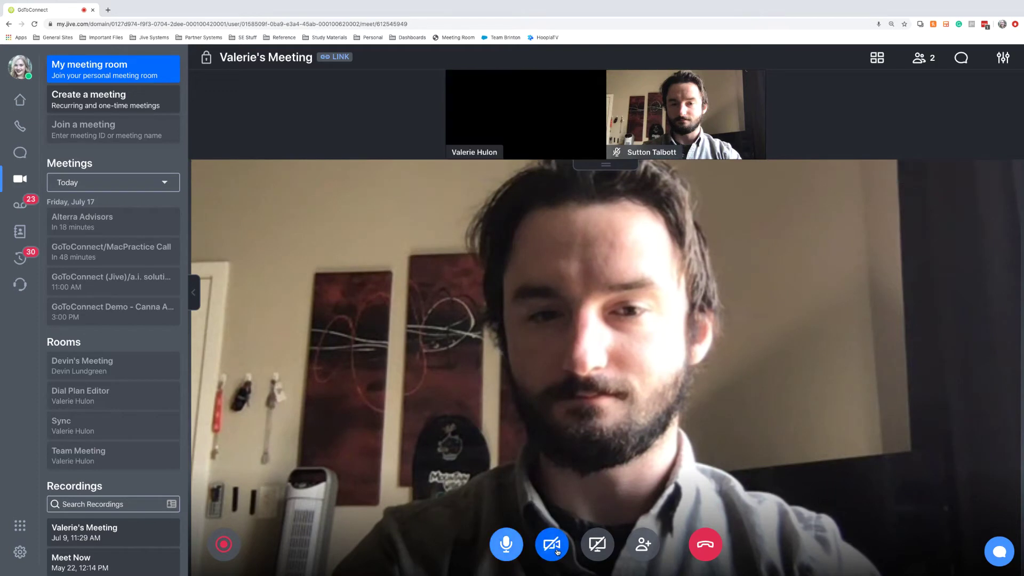
click(557, 551)
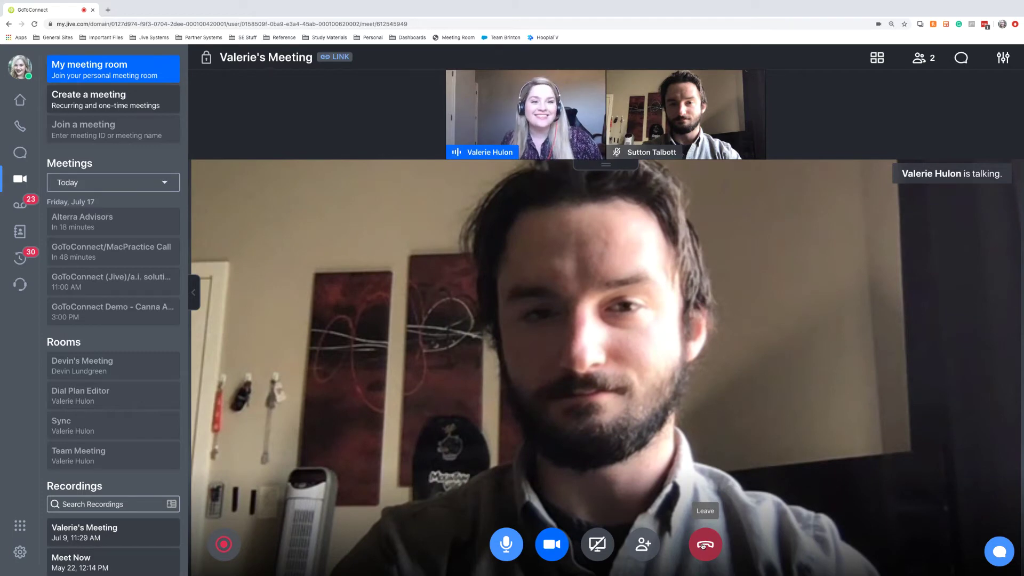
- Leave the meeting and end it for all participants
click(704, 545)
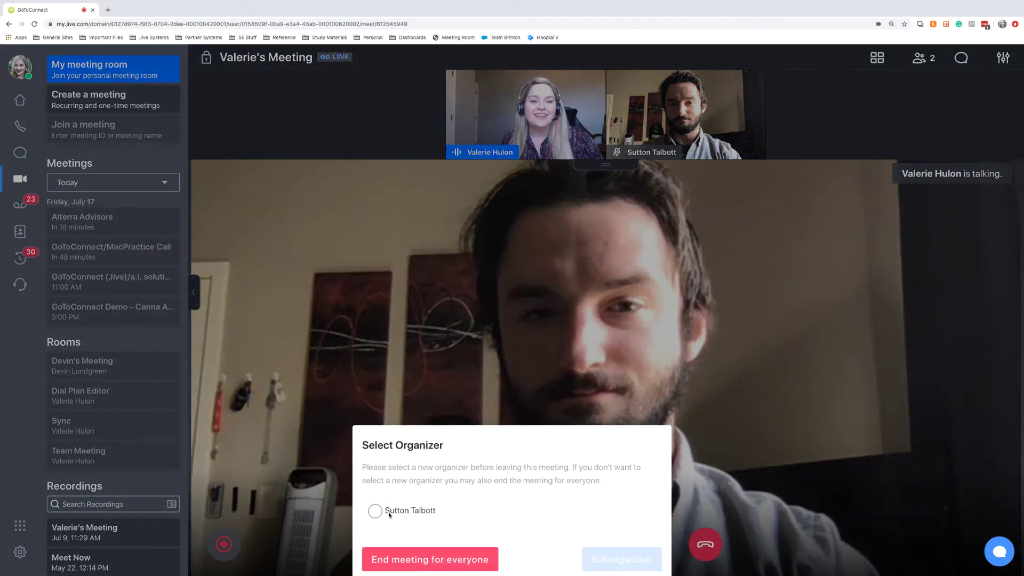
click(423, 557)
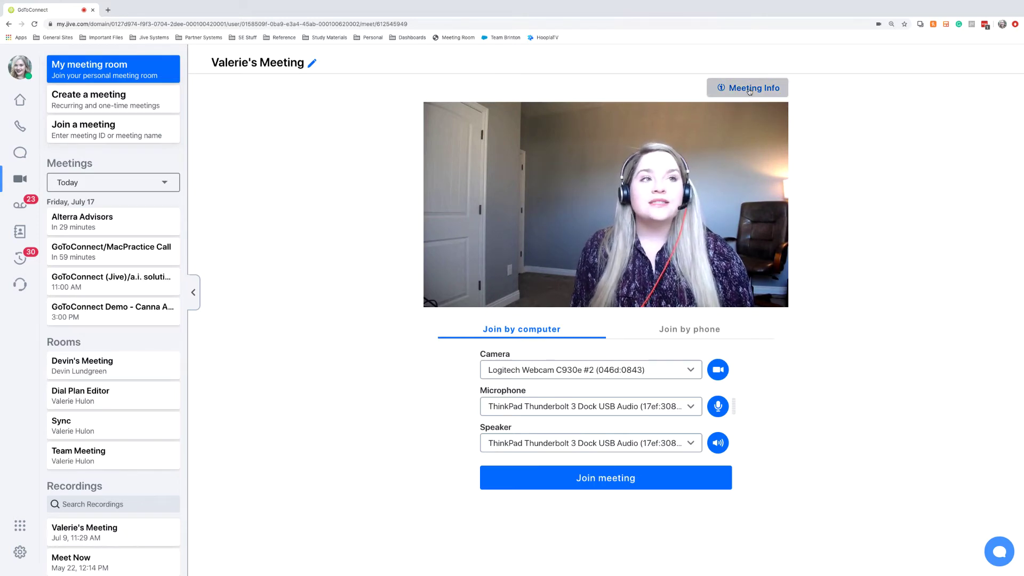
- View the meeting invitation details, then close them
click(749, 89)
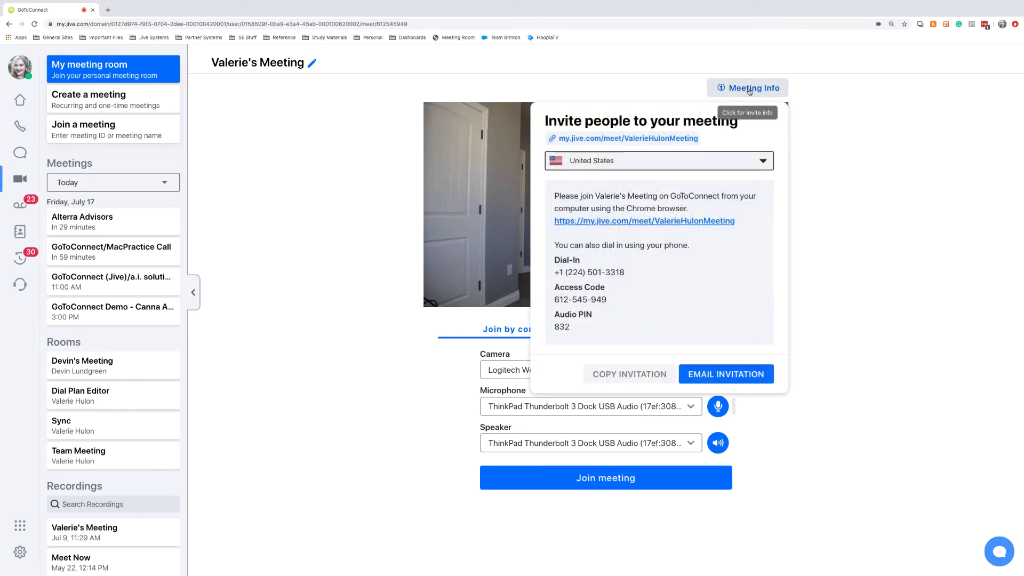
ctrl+scroll(749, 91, up, 5)
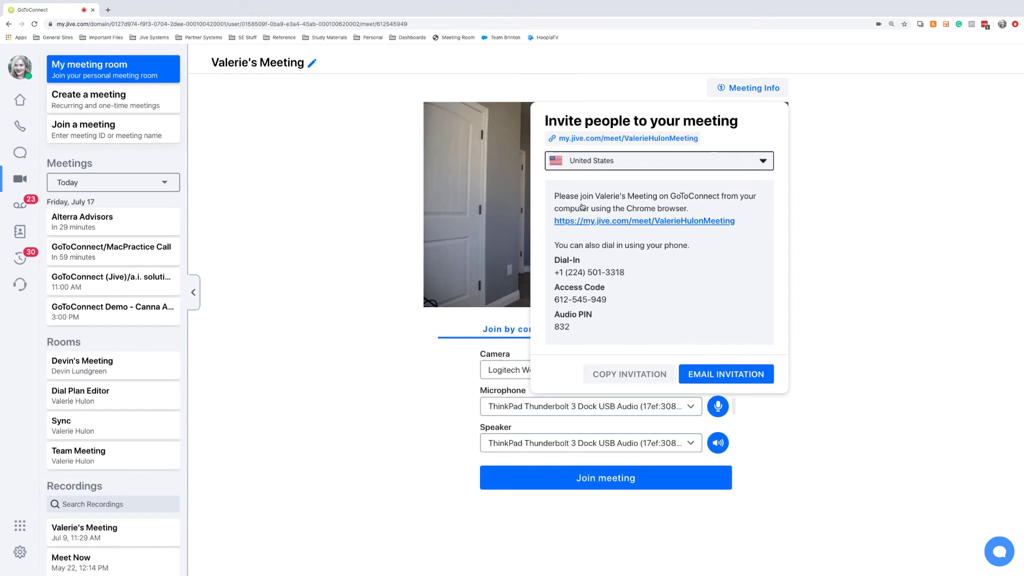
click(763, 93)
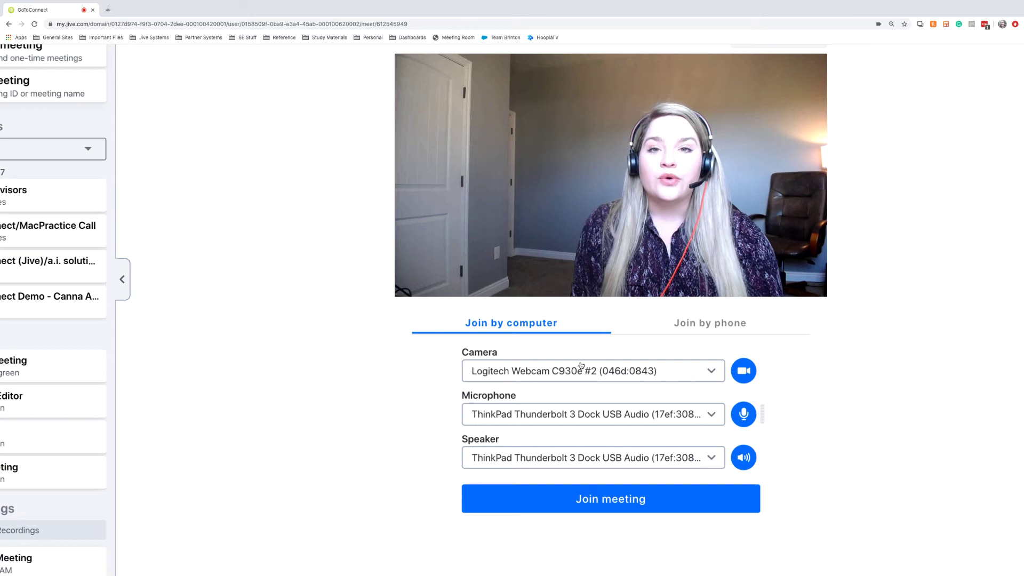
- Keep the Logitech webcam as camera and switch to Join by phone to show the dial-in details
click(600, 376)
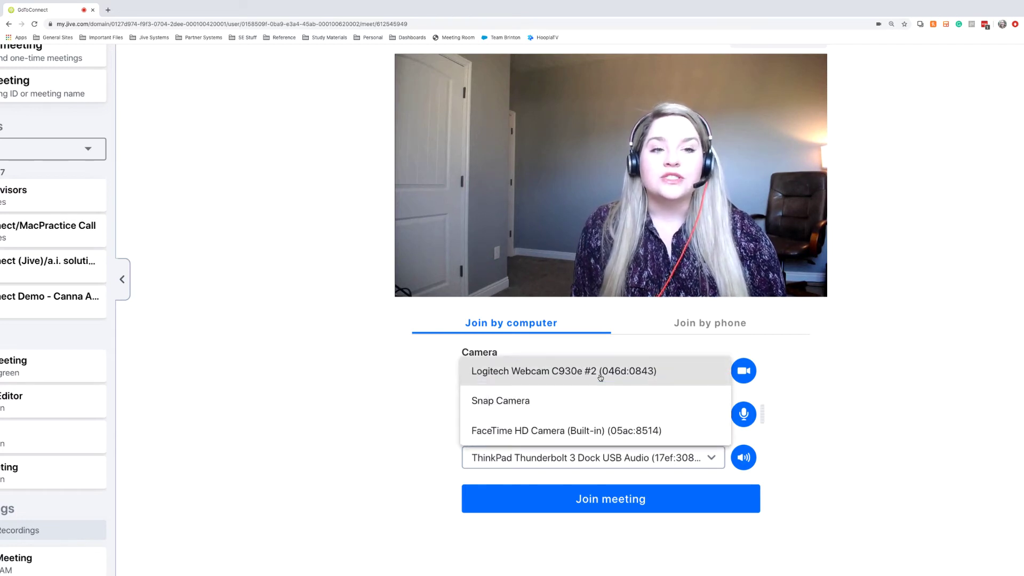
click(607, 353)
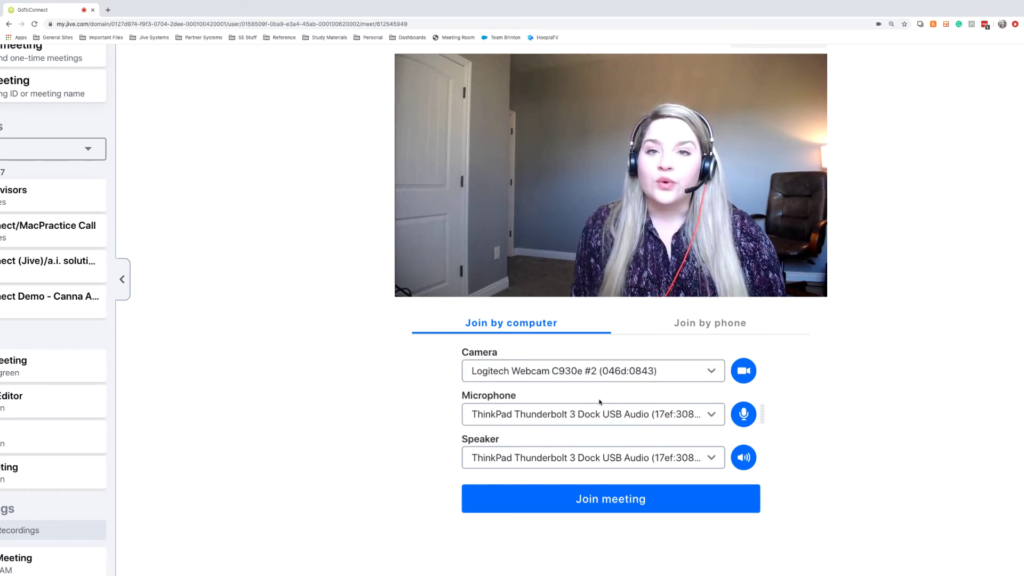
click(703, 326)
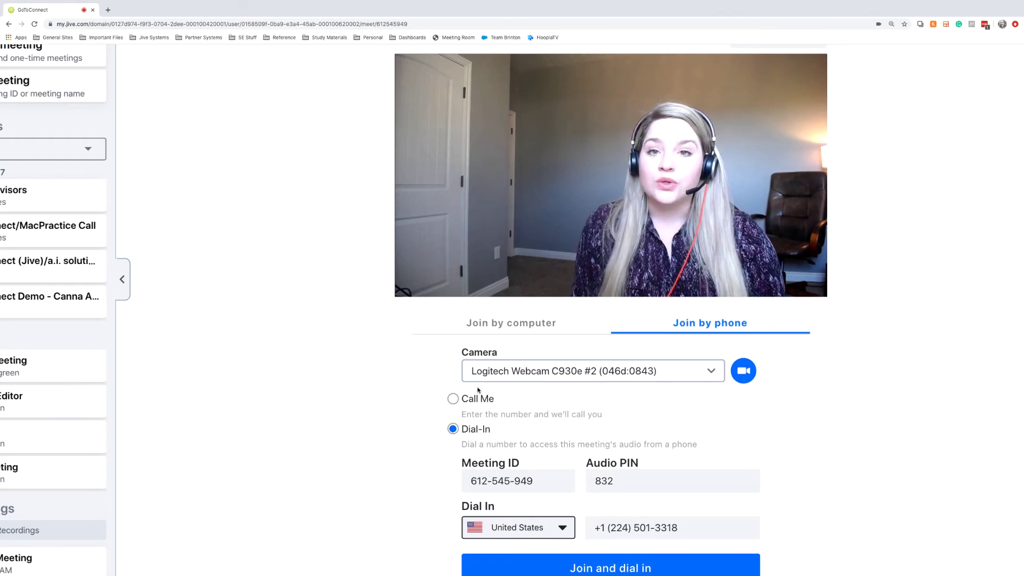
scroll(518, 435, down, 1)
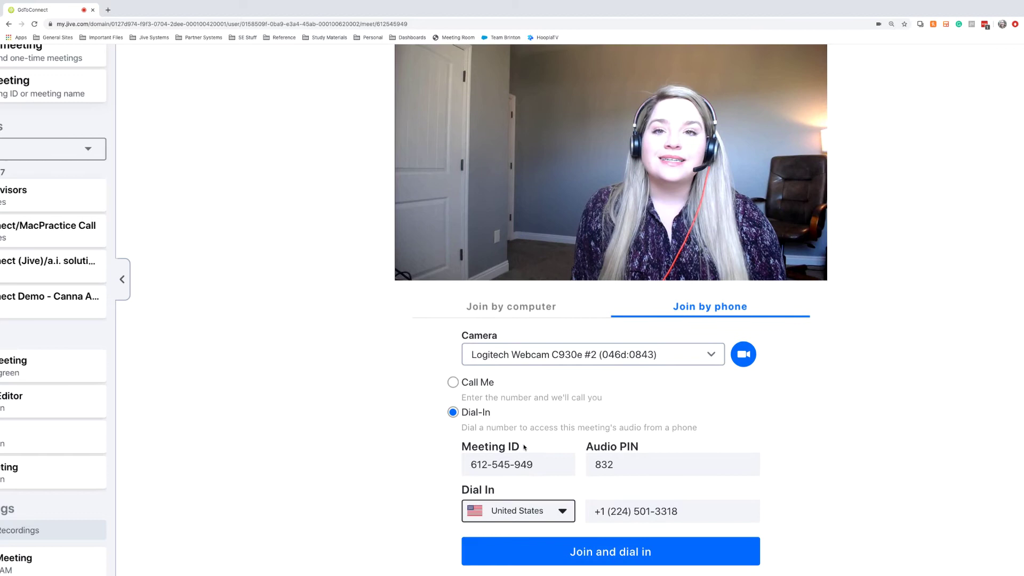
key(ctrl+minus)
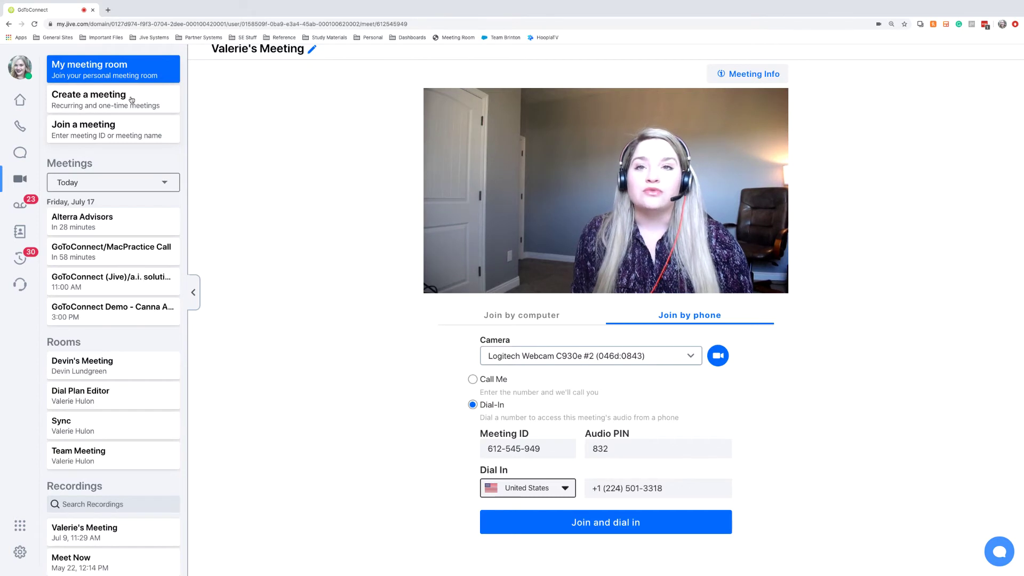
- Browse the Create a meeting and Join a meeting pages, then open the Alterra Advisors meeting's join screen
click(132, 100)
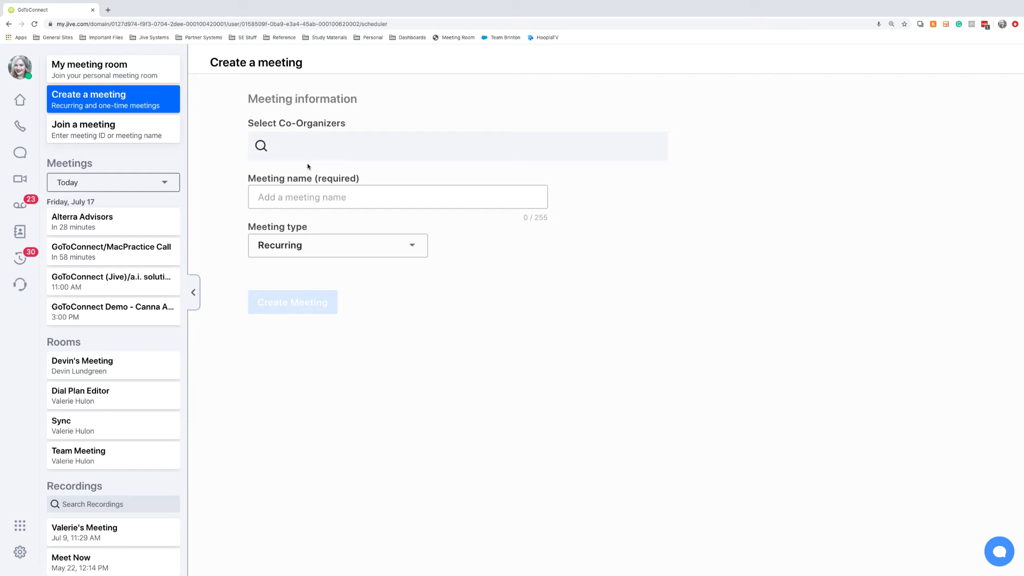
click(89, 126)
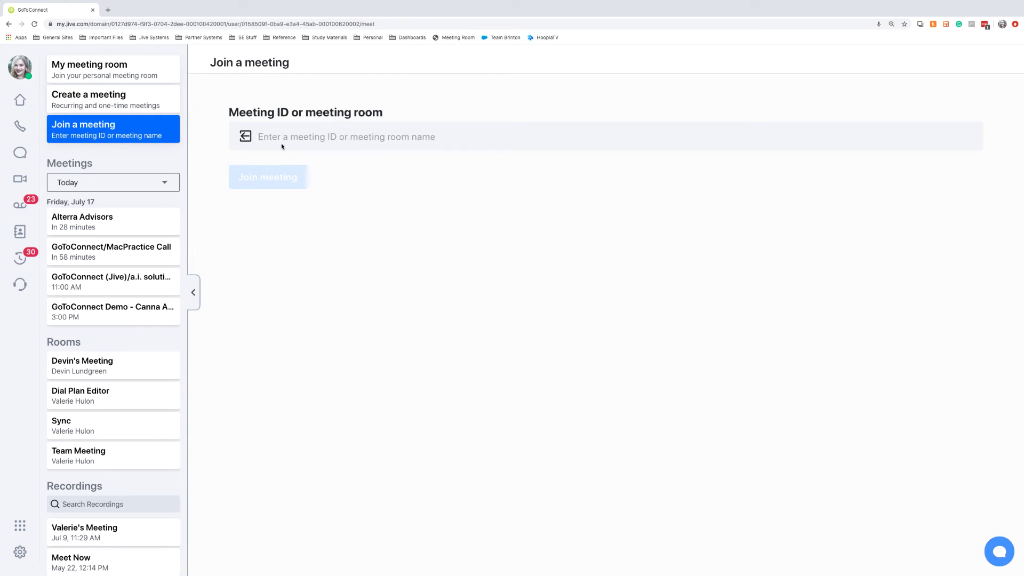
scroll(134, 208, down, 1)
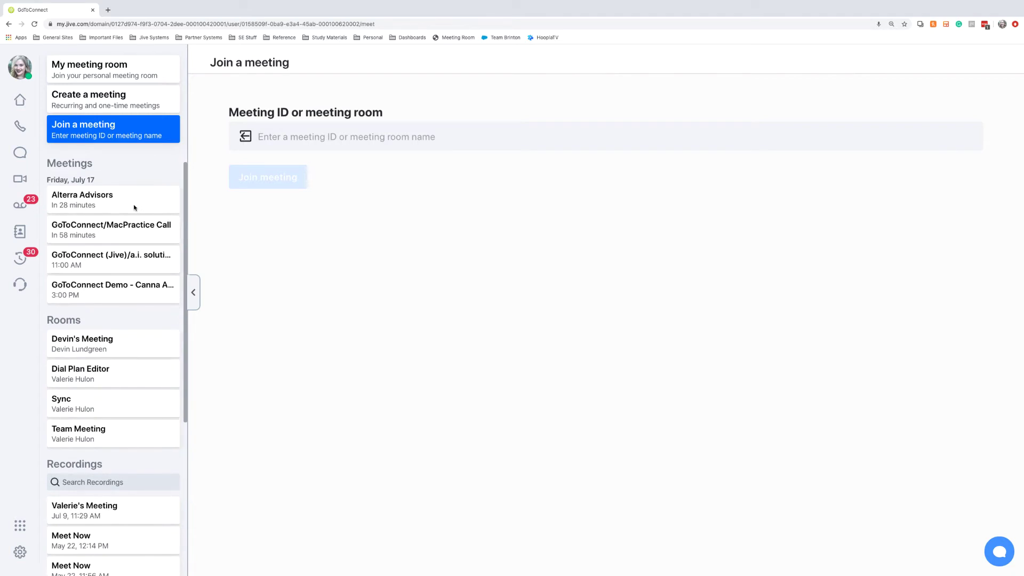
scroll(134, 208, up, 1)
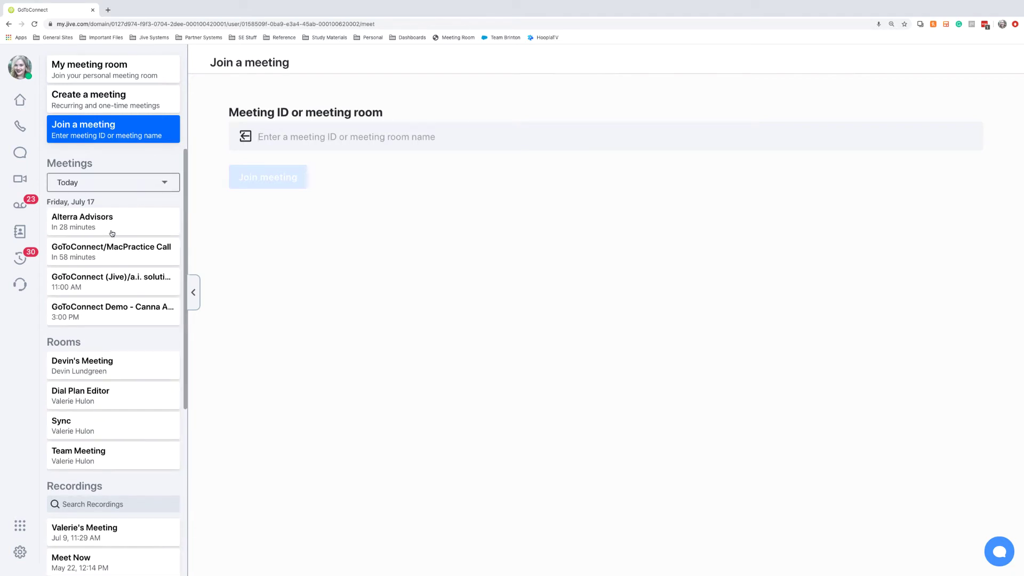
scroll(112, 233, up, 5)
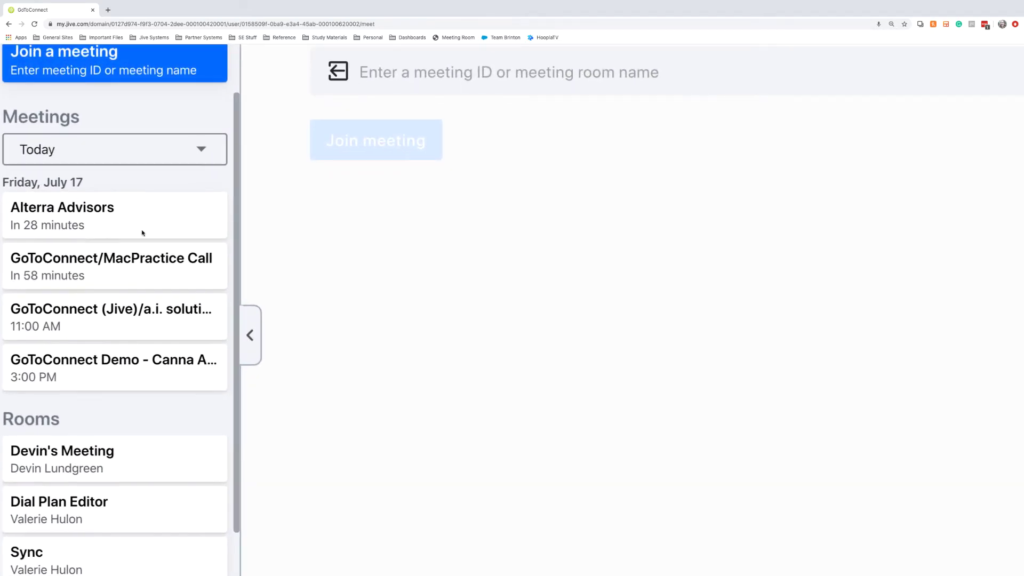
scroll(143, 233, down, 2)
scroll(213, 245, left, 3)
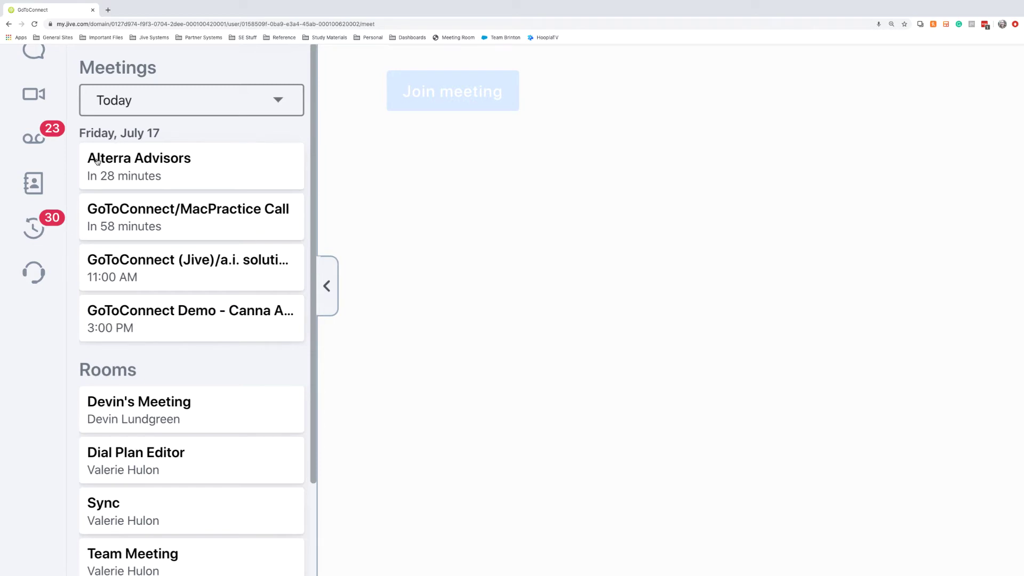
click(129, 166)
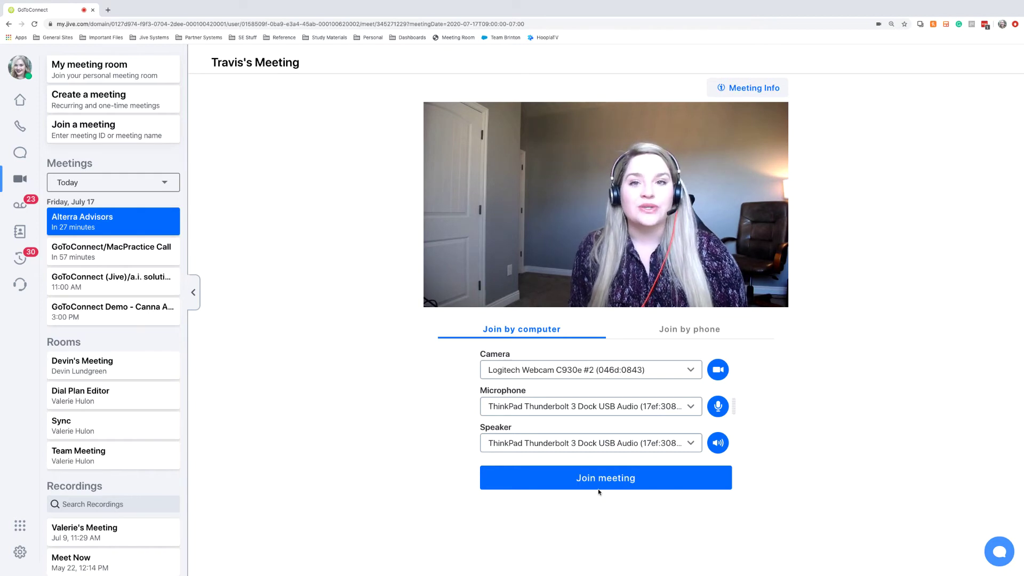
- Open the 'Meet Now, May 22, 12:14 PM' recording, seek to 0:47, and scroll its transcript
click(74, 486)
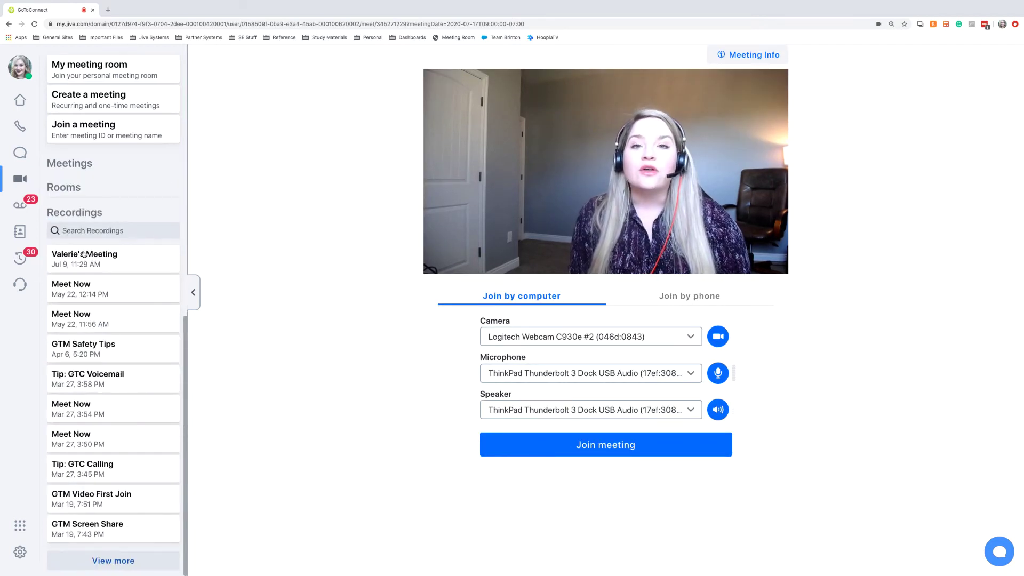
click(80, 292)
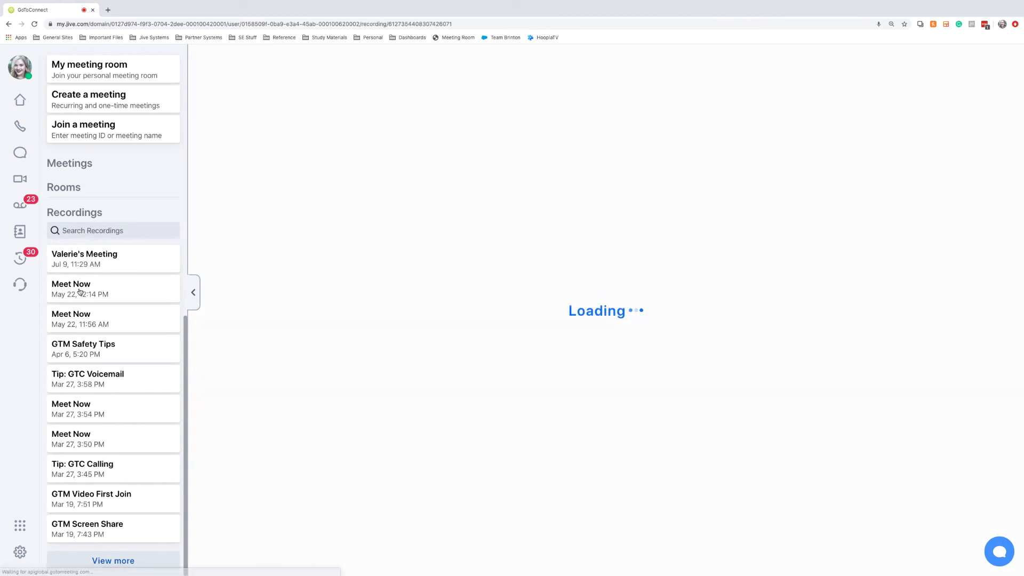
click(434, 359)
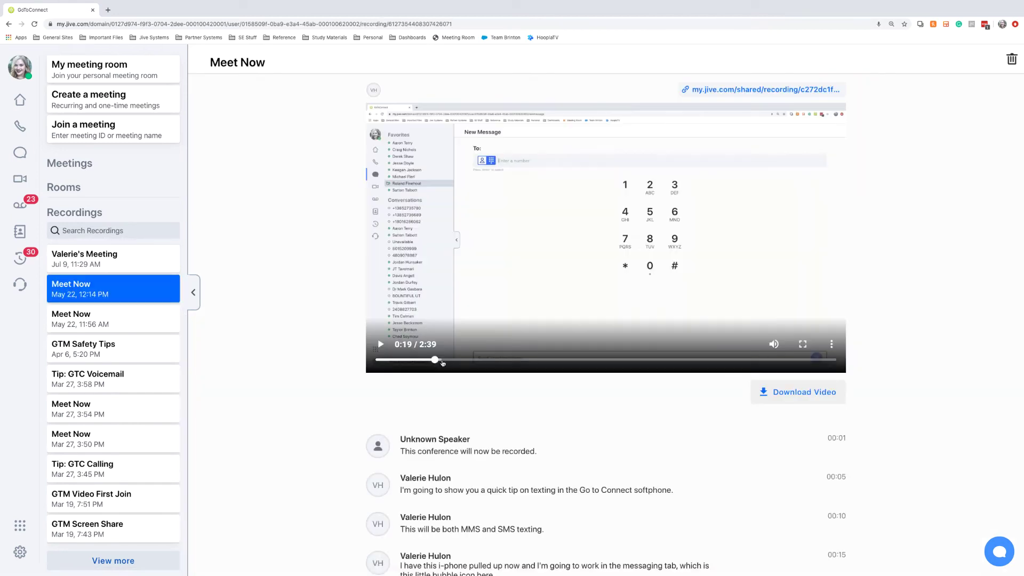
click(512, 361)
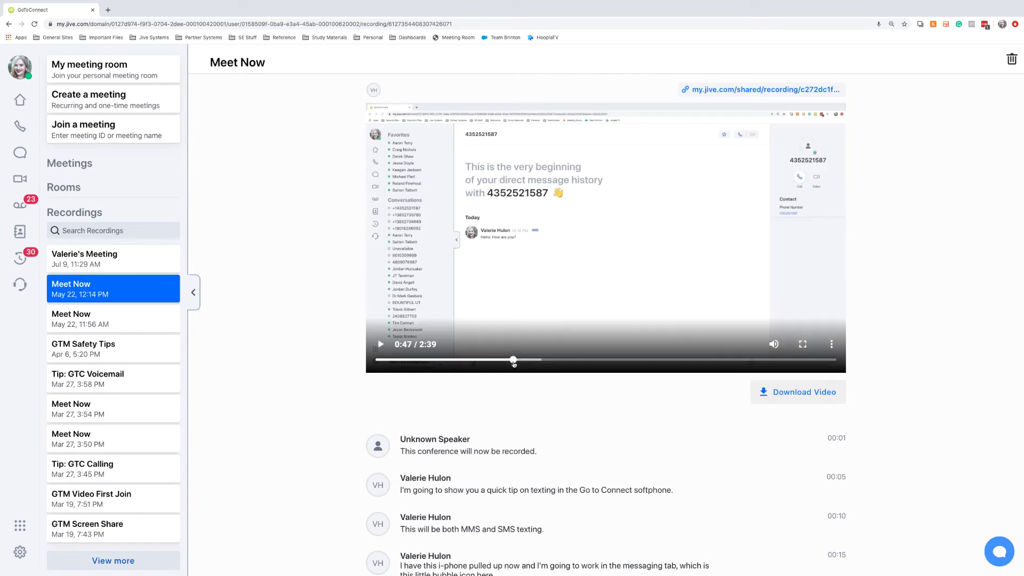
scroll(609, 428, down, 5)
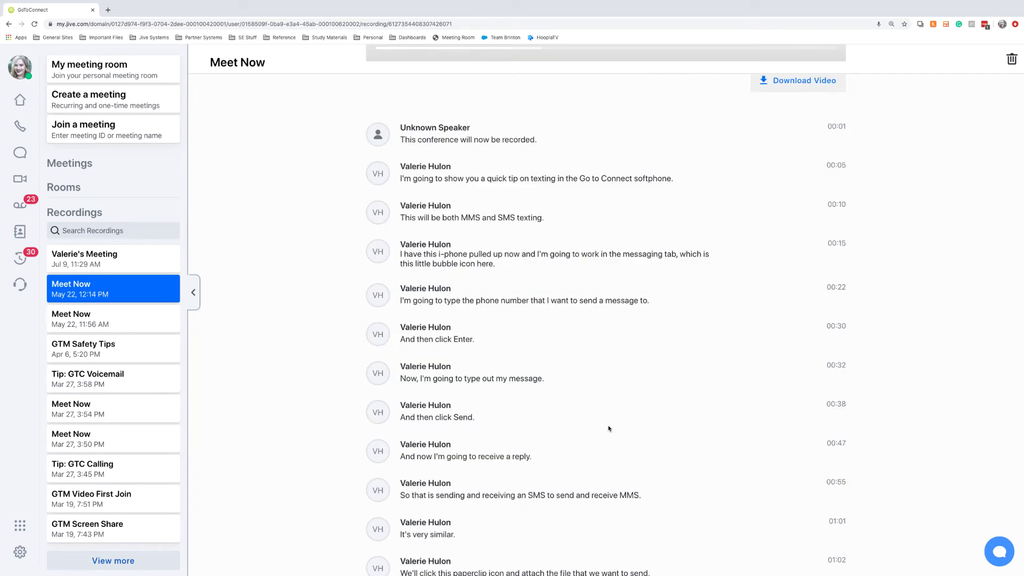
scroll(609, 428, down, 2)
scroll(609, 428, up, 3)
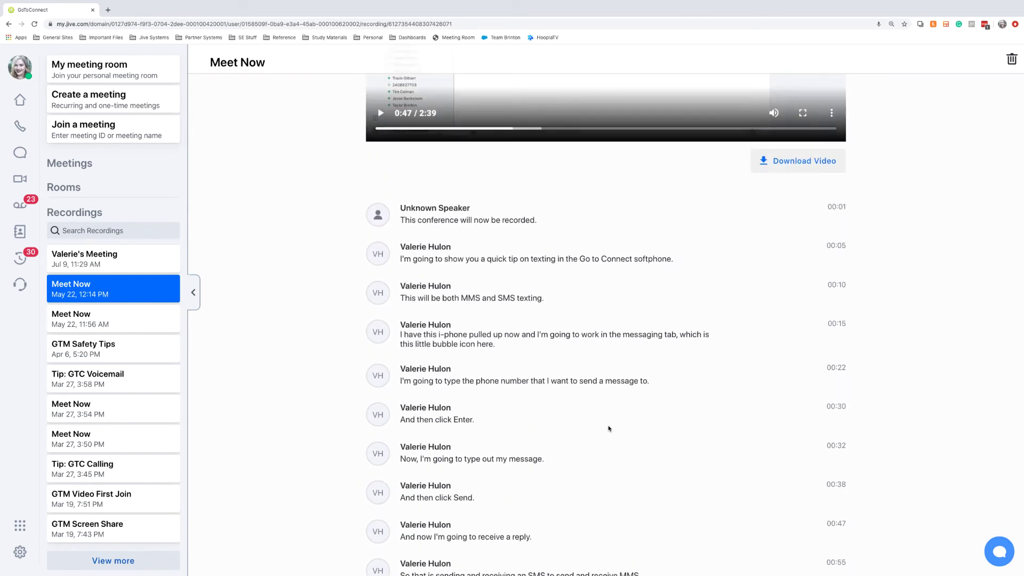
scroll(609, 429, up, 3)
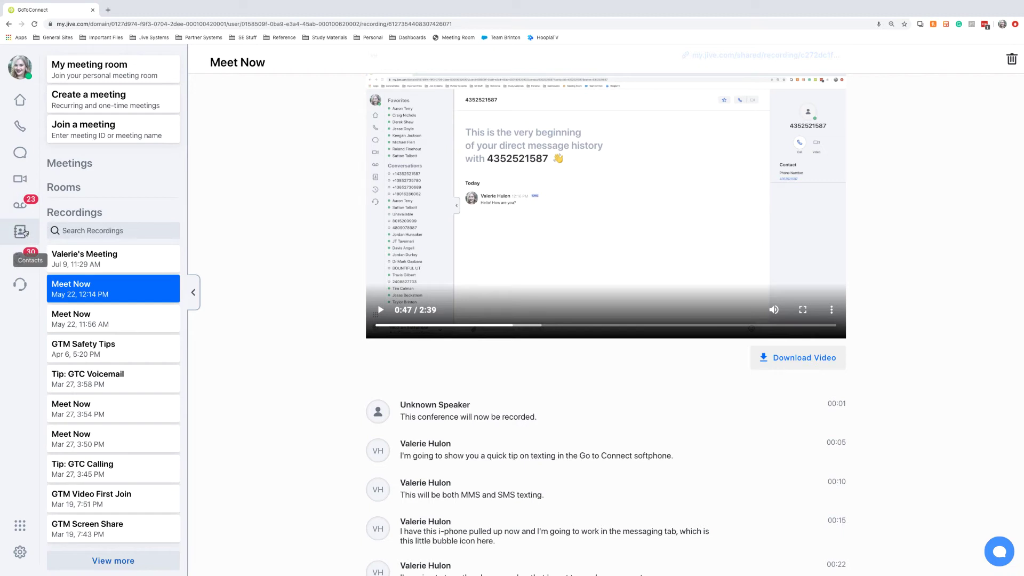
- Browse the Contacts directory, then switch to the Activity feed
click(24, 232)
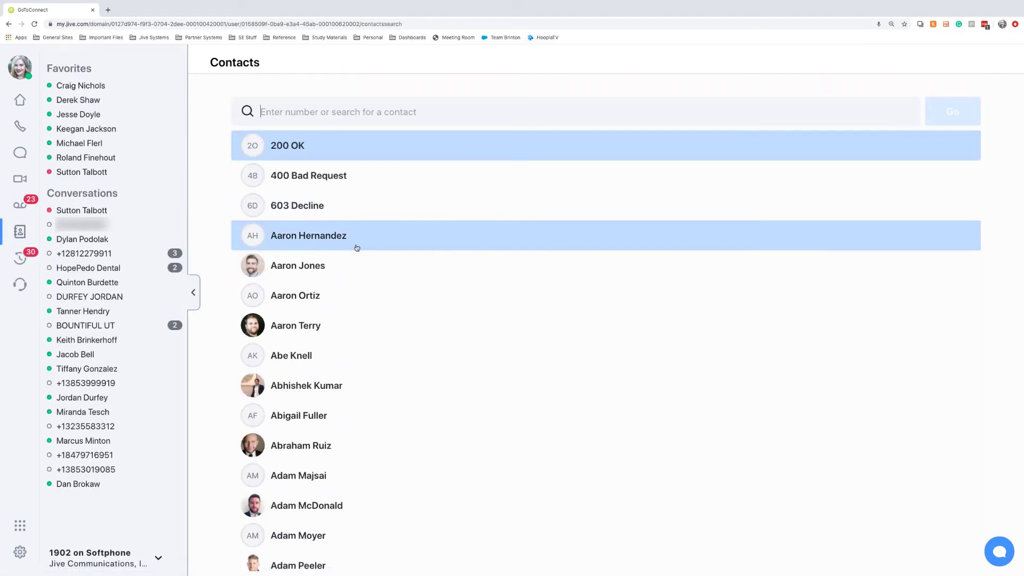
scroll(355, 249, down, 1)
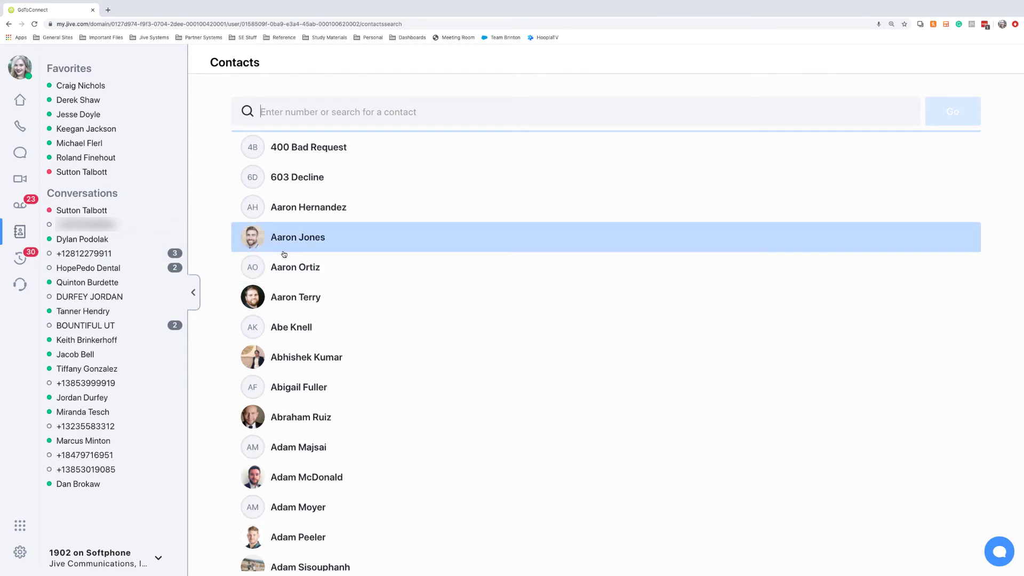
click(21, 261)
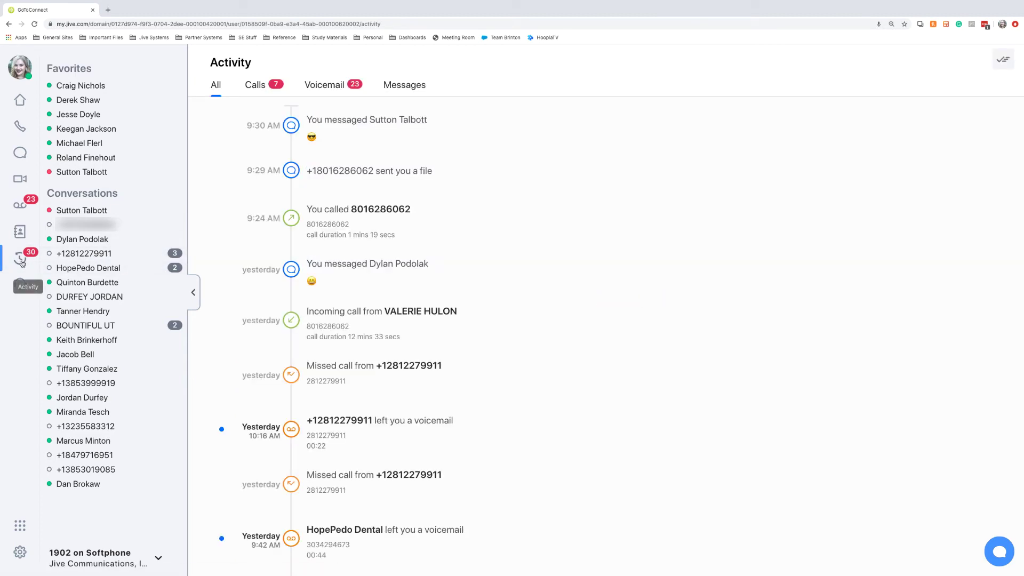
- Filter Activity by Calls, Voicemail and Messages, then open the call-queue agent dashboard
click(261, 91)
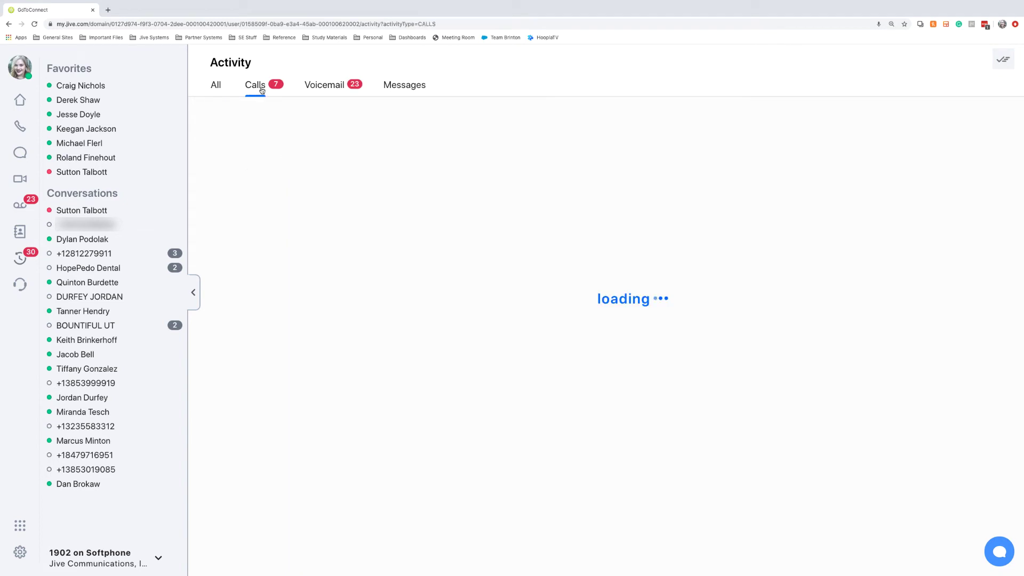
click(335, 84)
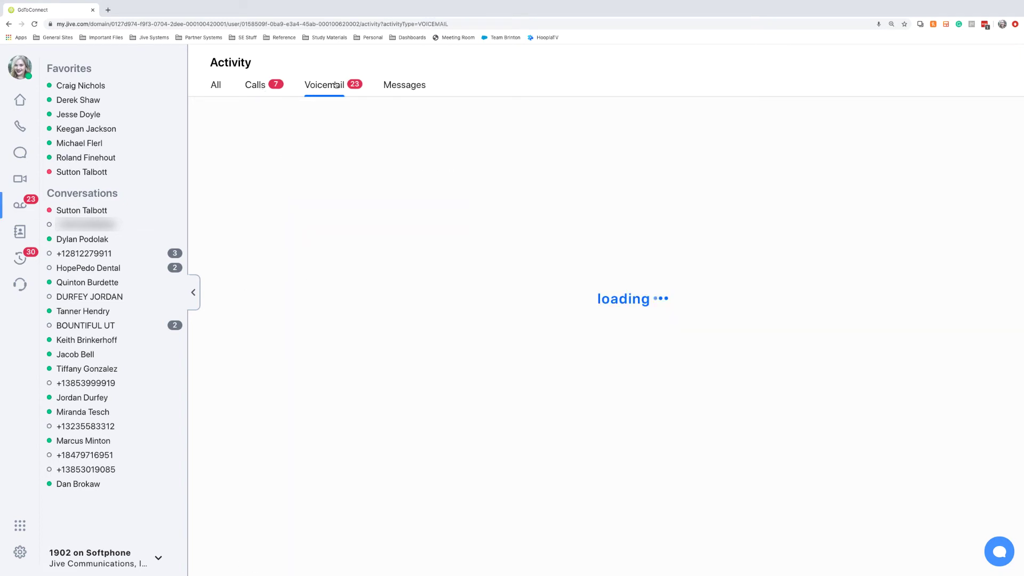
click(398, 90)
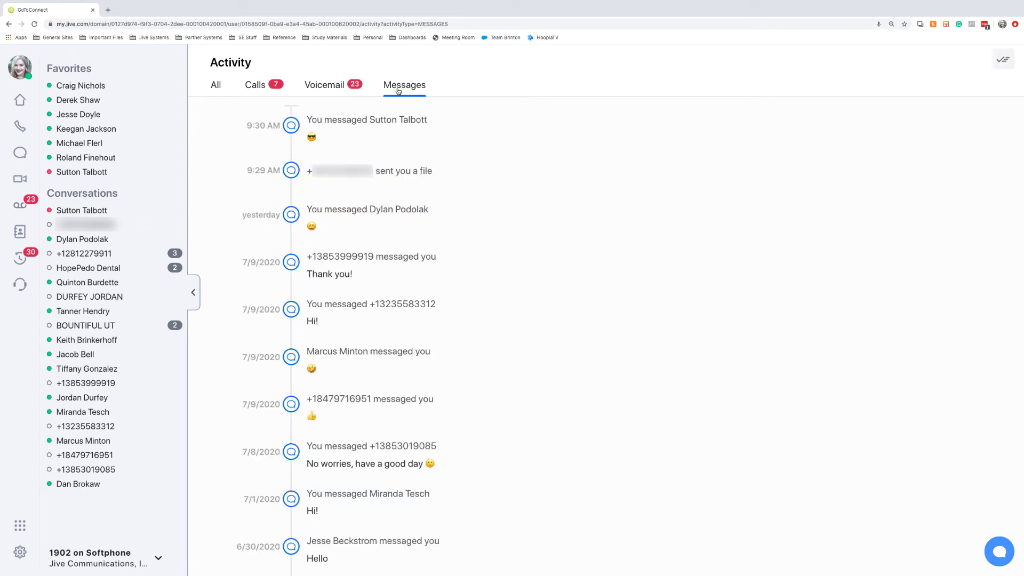
click(340, 86)
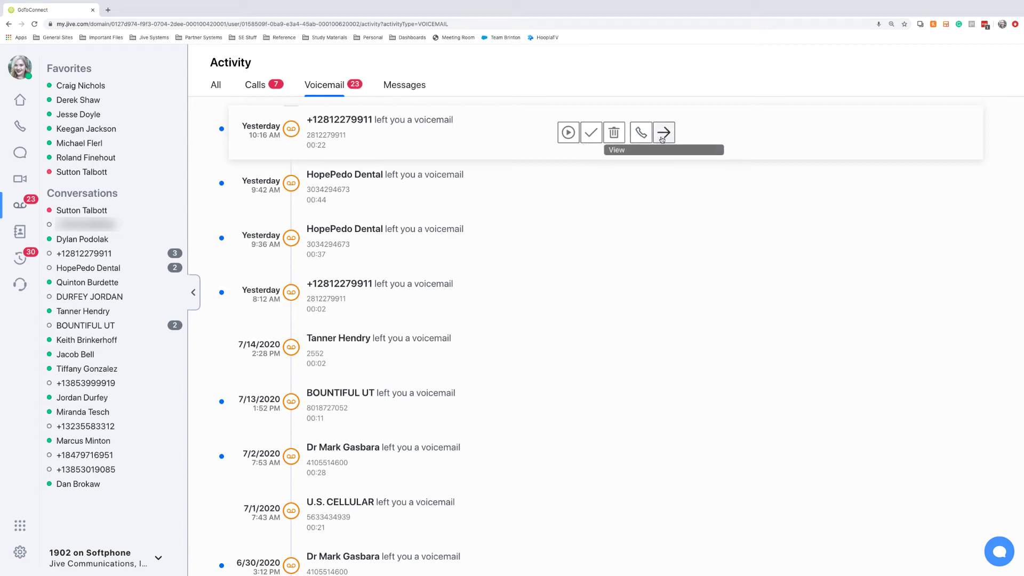
click(20, 285)
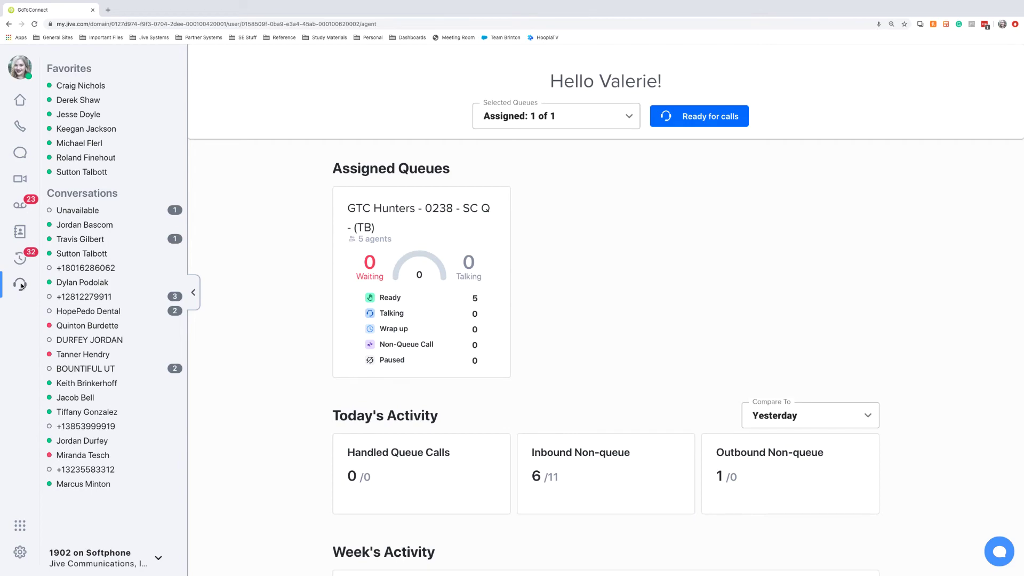
scroll(21, 286, up, 5)
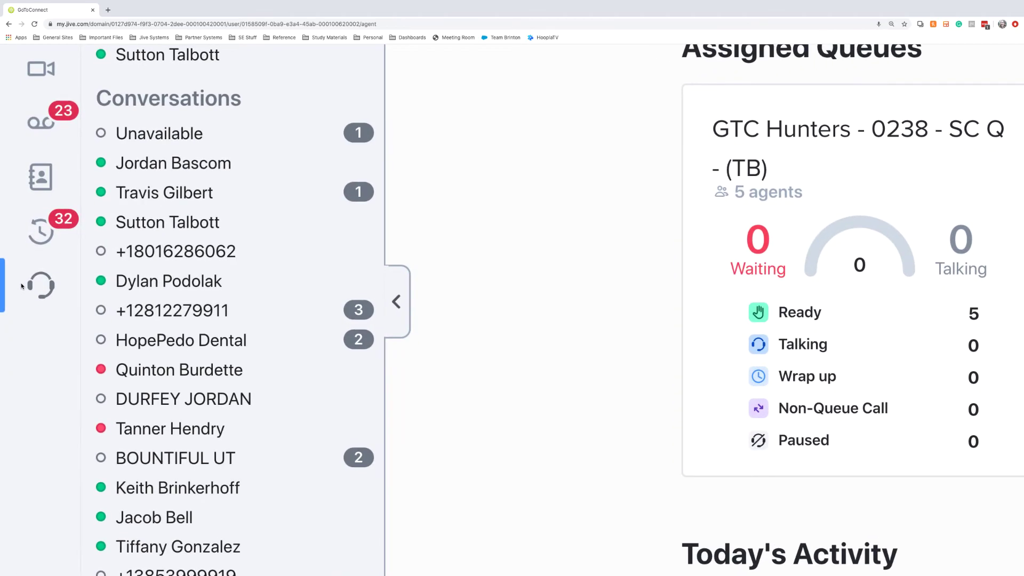
scroll(22, 286, down, 5)
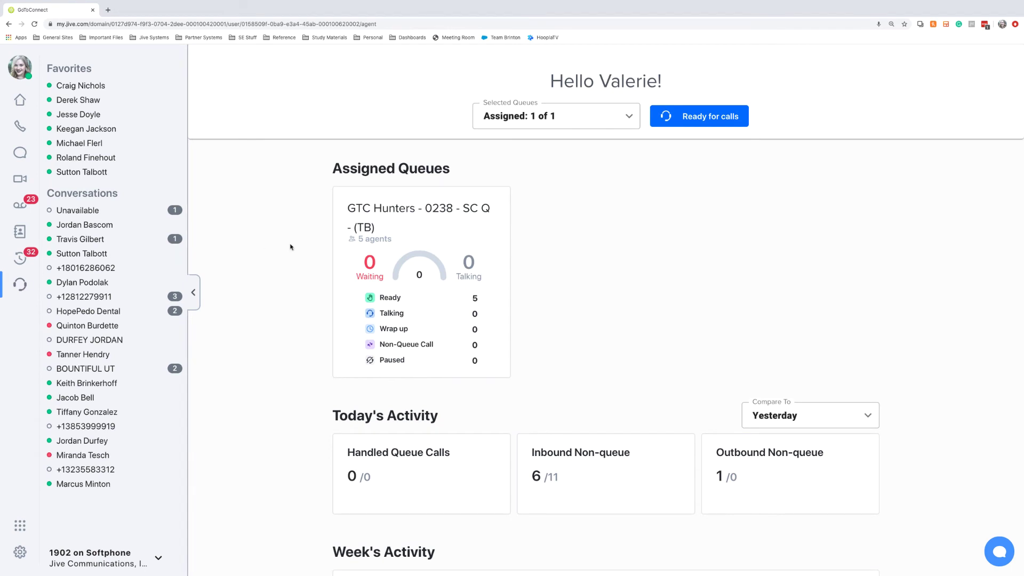
click(696, 123)
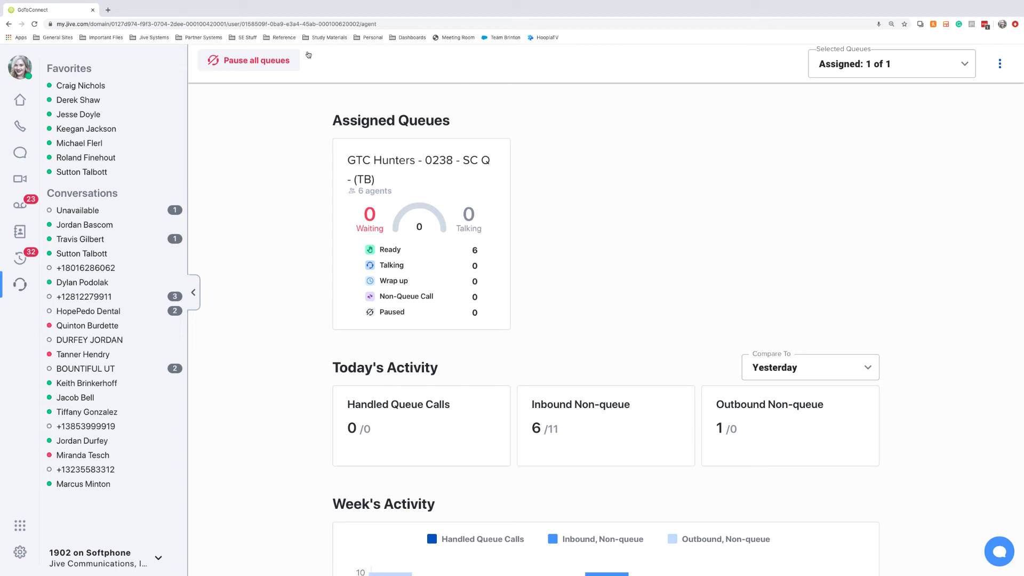
click(287, 59)
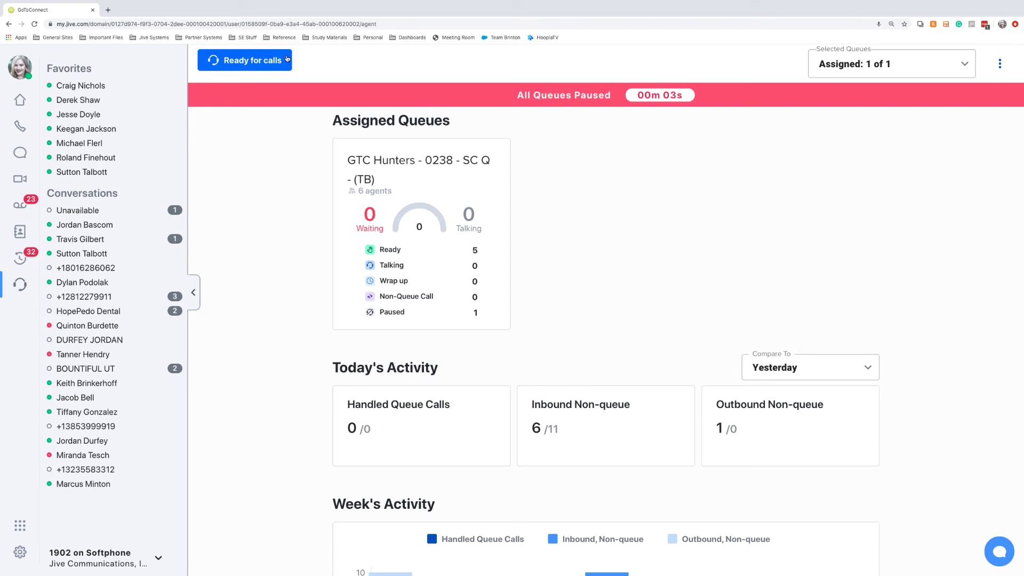
click(288, 59)
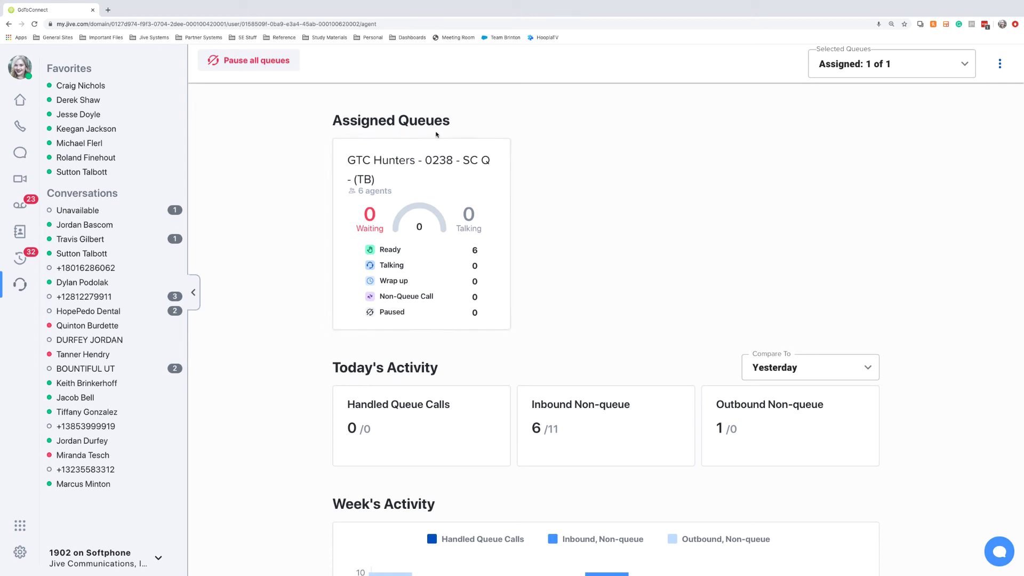
- Scroll through the agent dashboard's Today's and Week's Activity statistics
scroll(436, 135, down, 2)
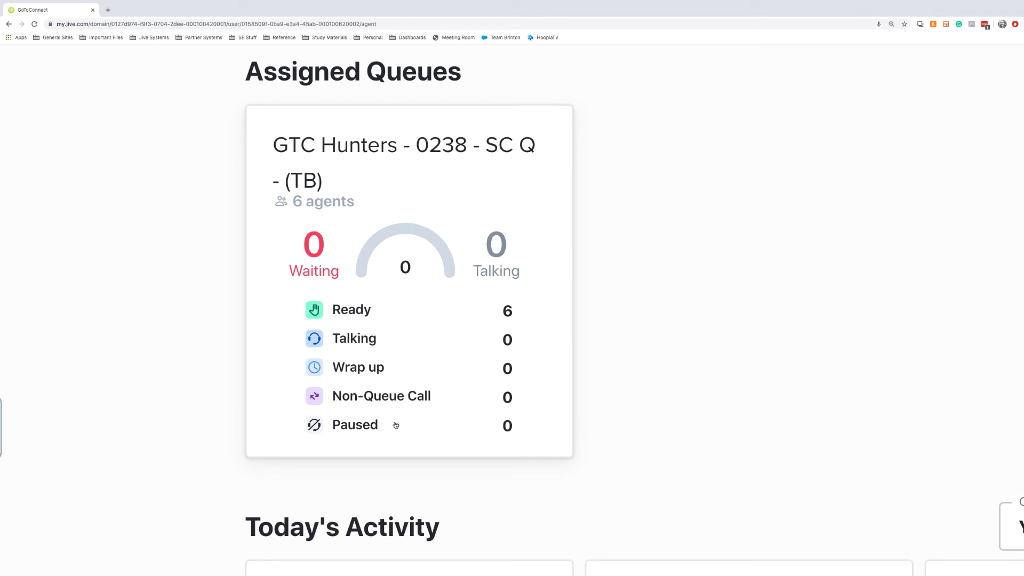
scroll(395, 425, down, 5)
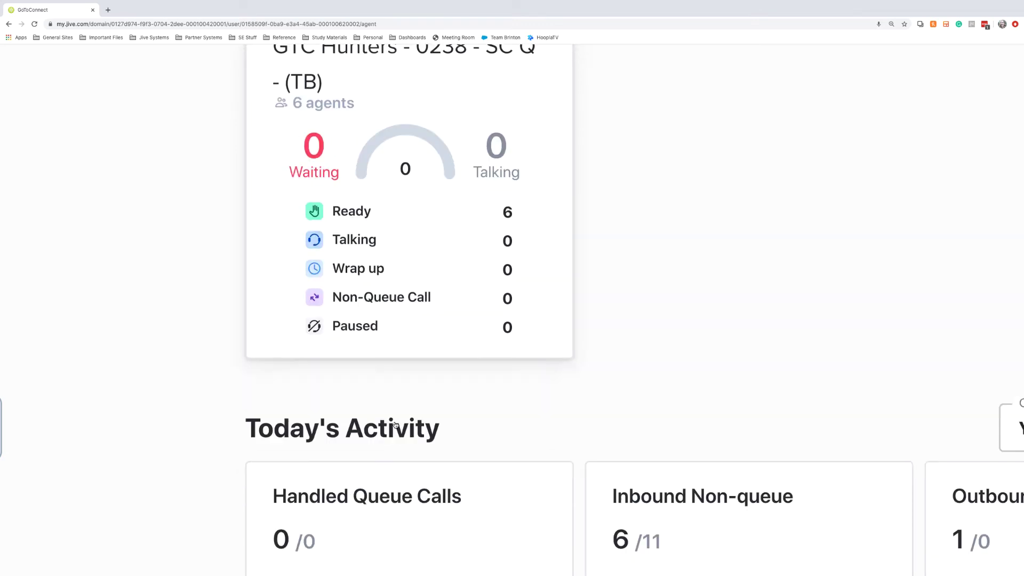
scroll(395, 425, right, 2)
scroll(395, 425, right, 2)
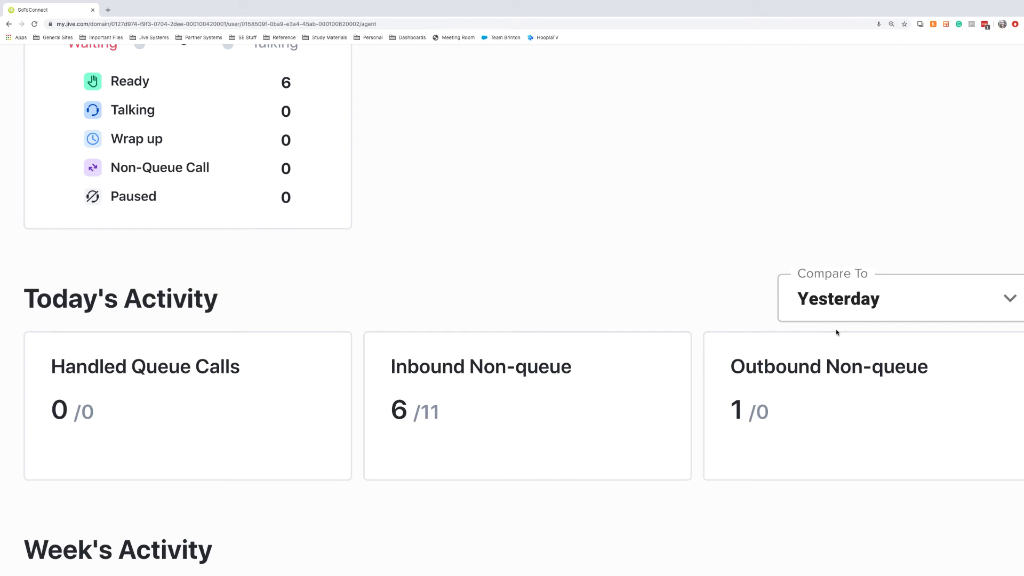
scroll(836, 332, down, 5)
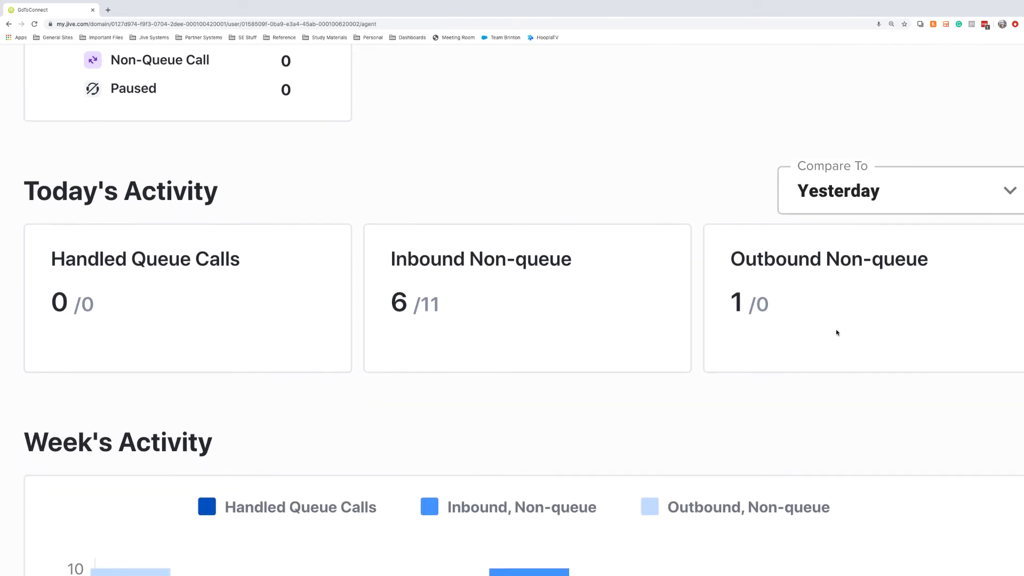
scroll(836, 333, down, 3)
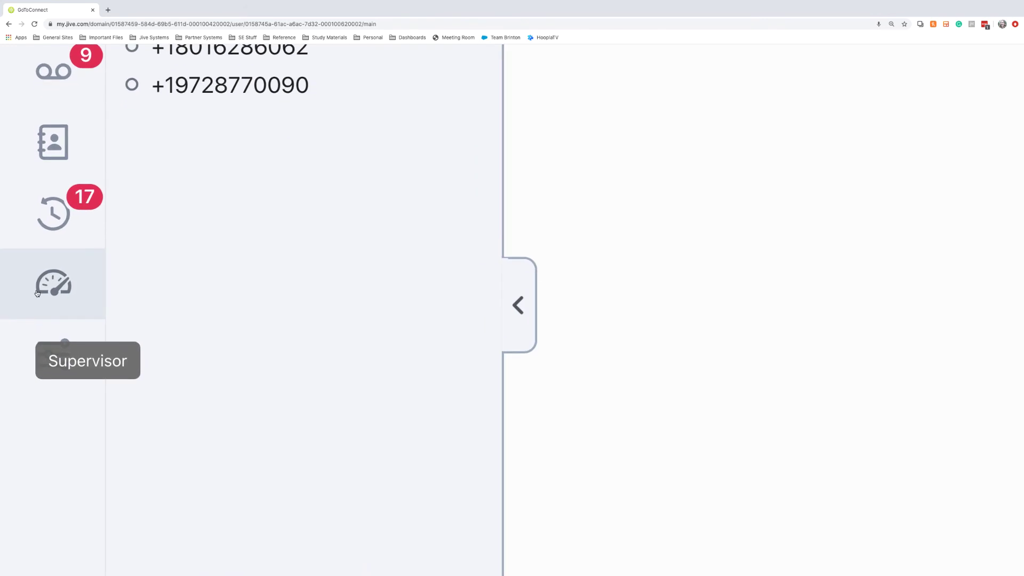
- Open the Supervisor Dashboard and scroll to Queue Activity for the Customer Support and Billing queues
click(38, 293)
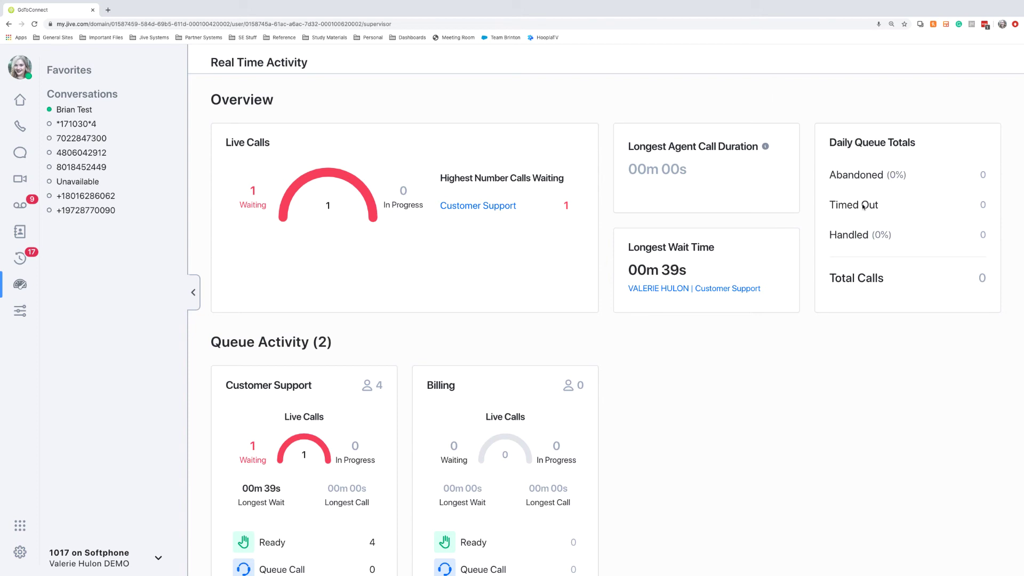
scroll(862, 208, down, 2)
scroll(860, 238, down, 3)
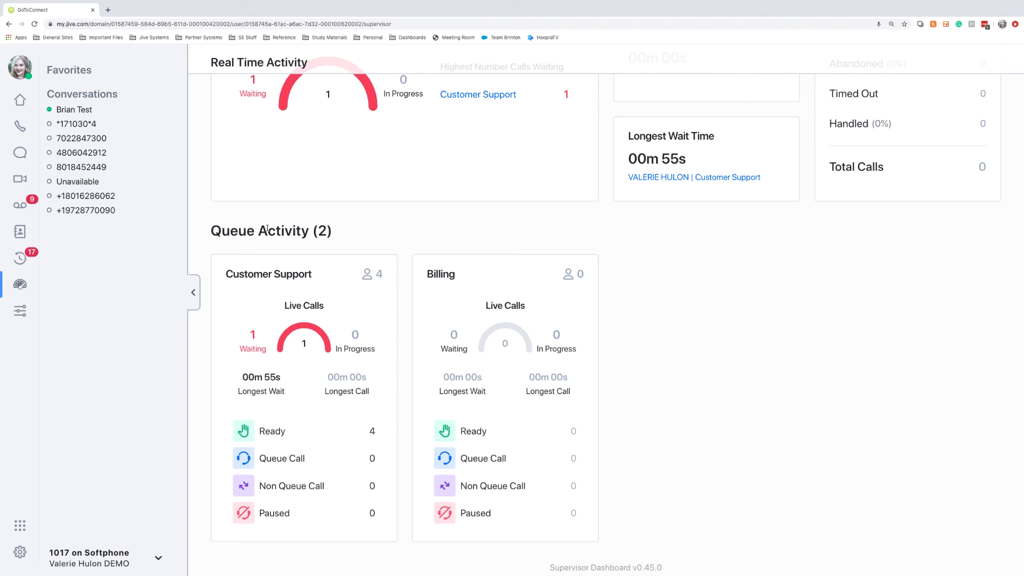
scroll(267, 228, up, 1)
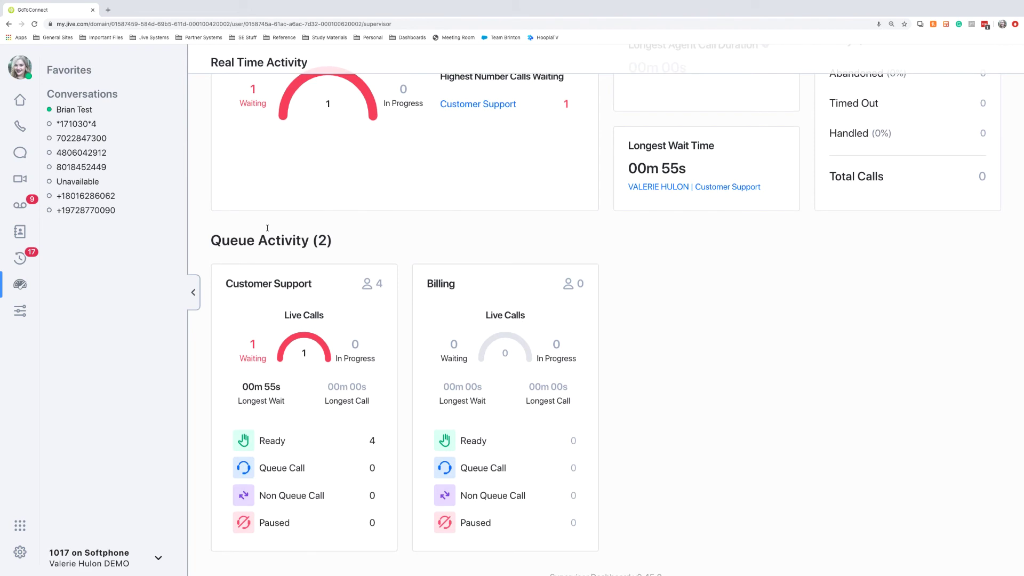
- Open the Customer Support queue card and scroll through its agents and waiting caller
click(268, 302)
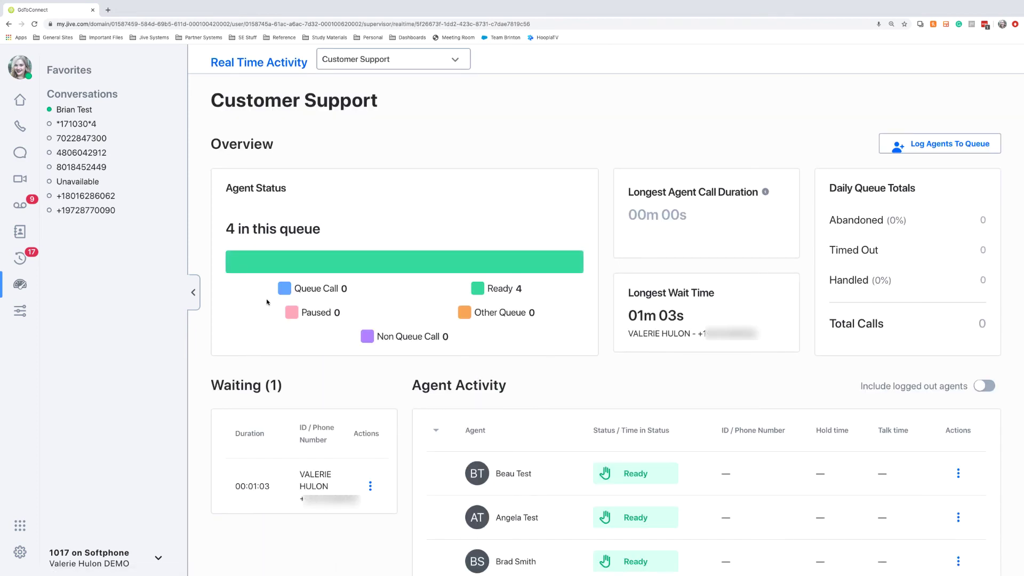
mouse_move(235, 253)
scroll(574, 272, down, 1)
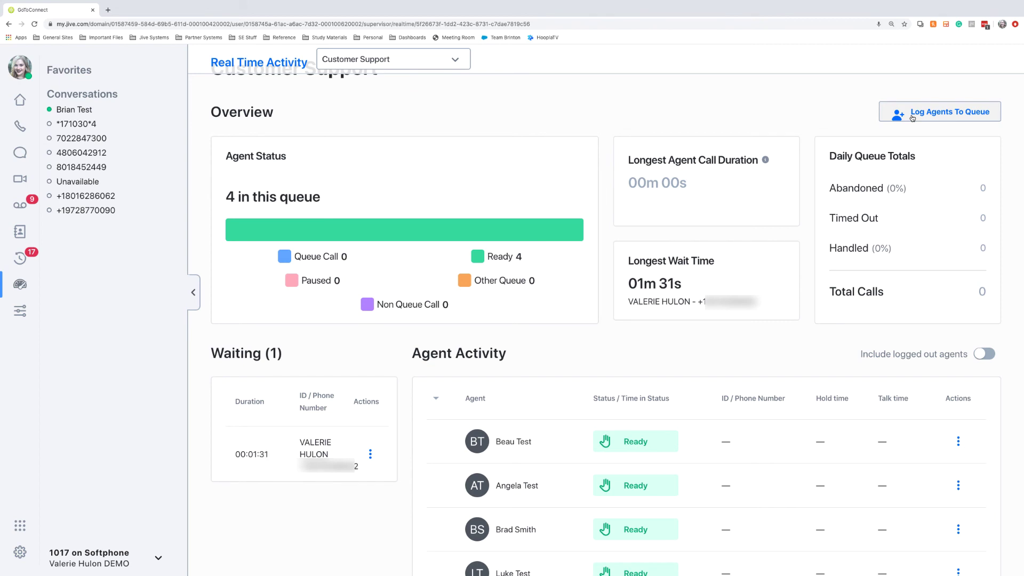
- Log two available users into Customer Support, confirming each agent line, bringing it to 6 ready agents
click(912, 116)
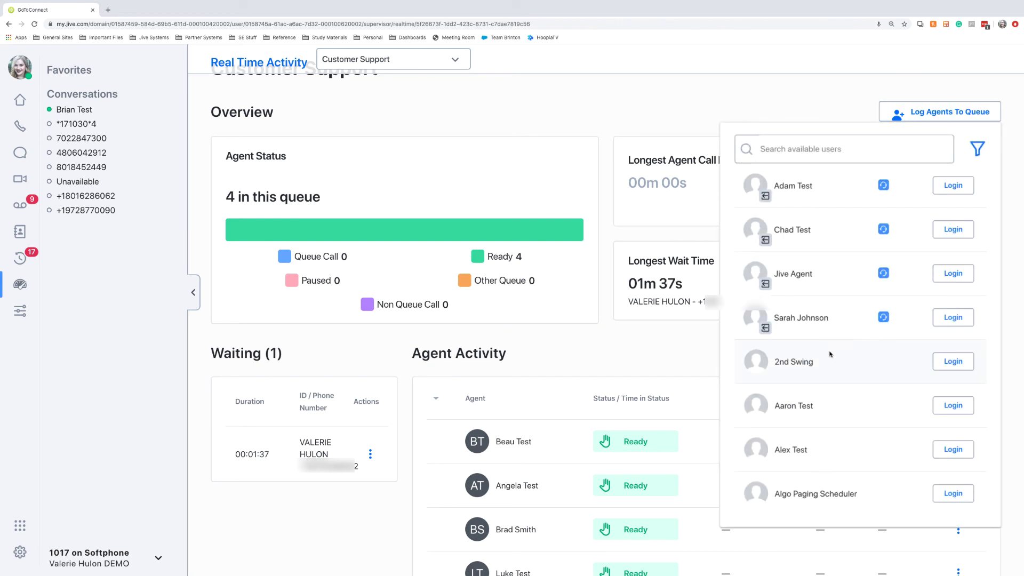
scroll(830, 353, down, 3)
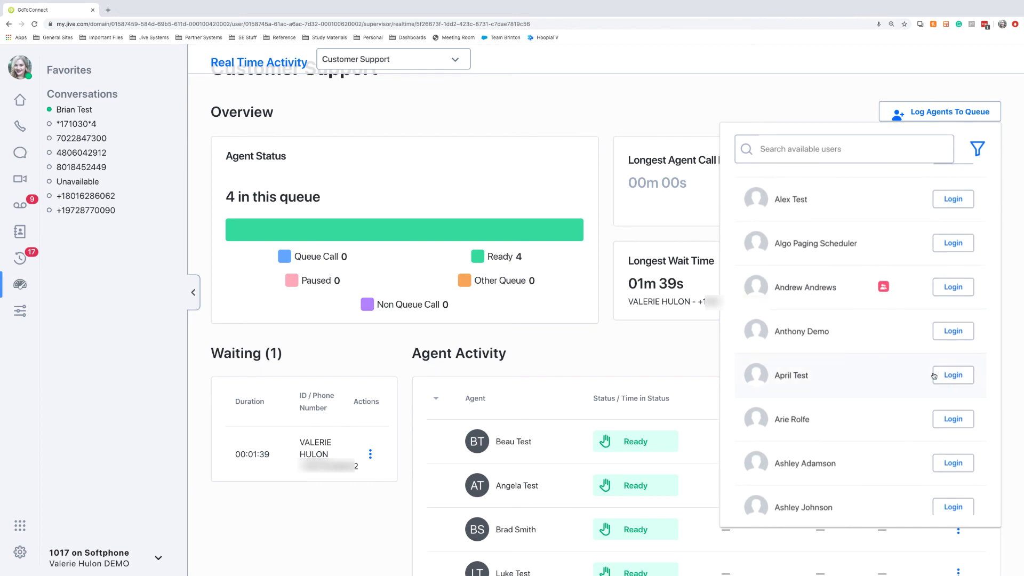
click(953, 375)
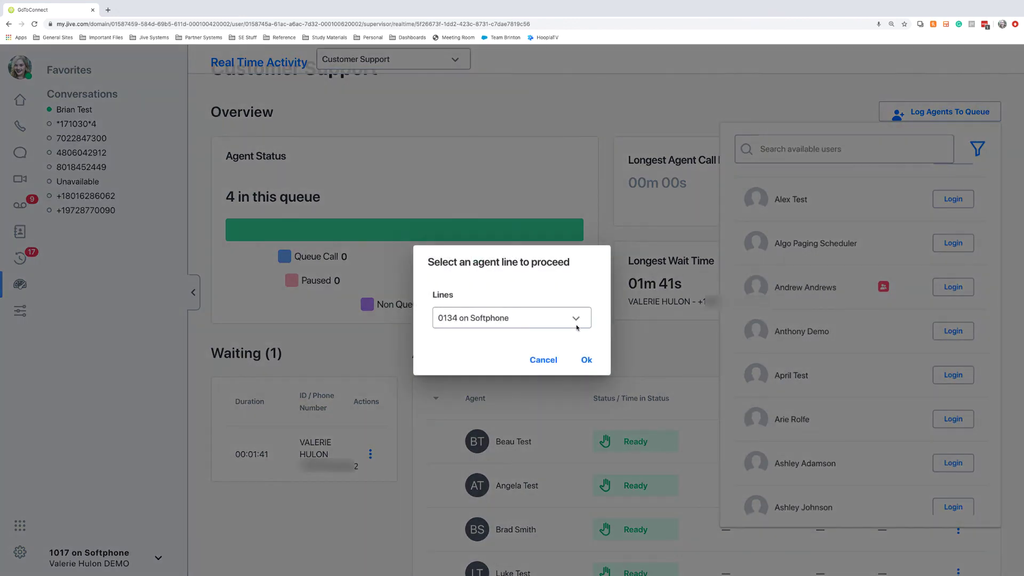
click(584, 359)
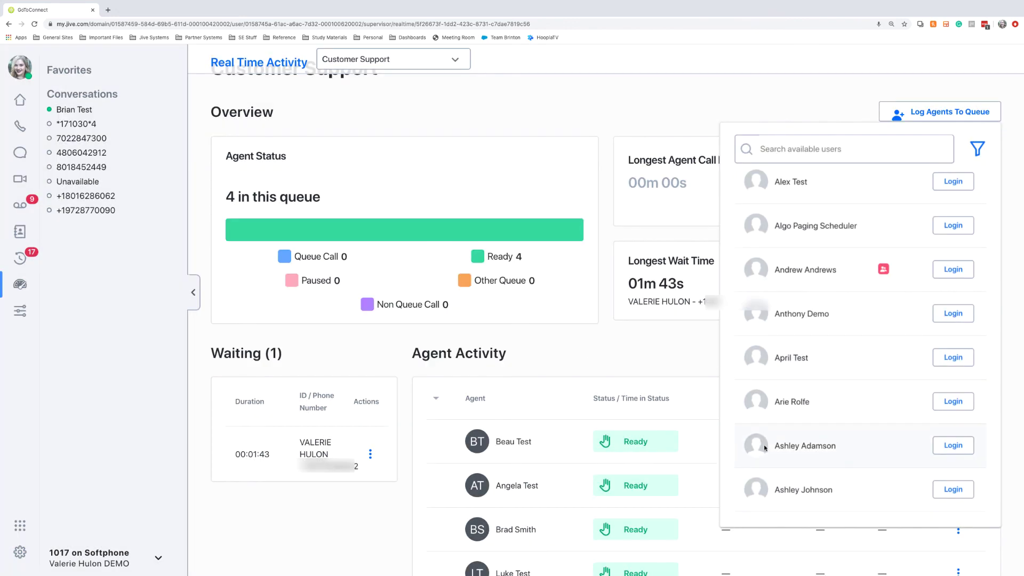
click(952, 491)
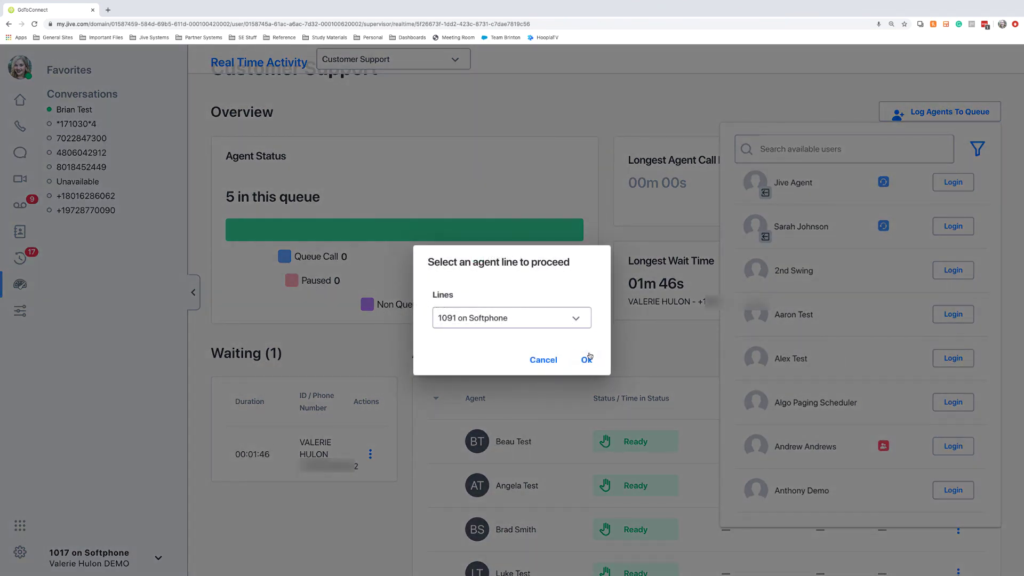
click(587, 358)
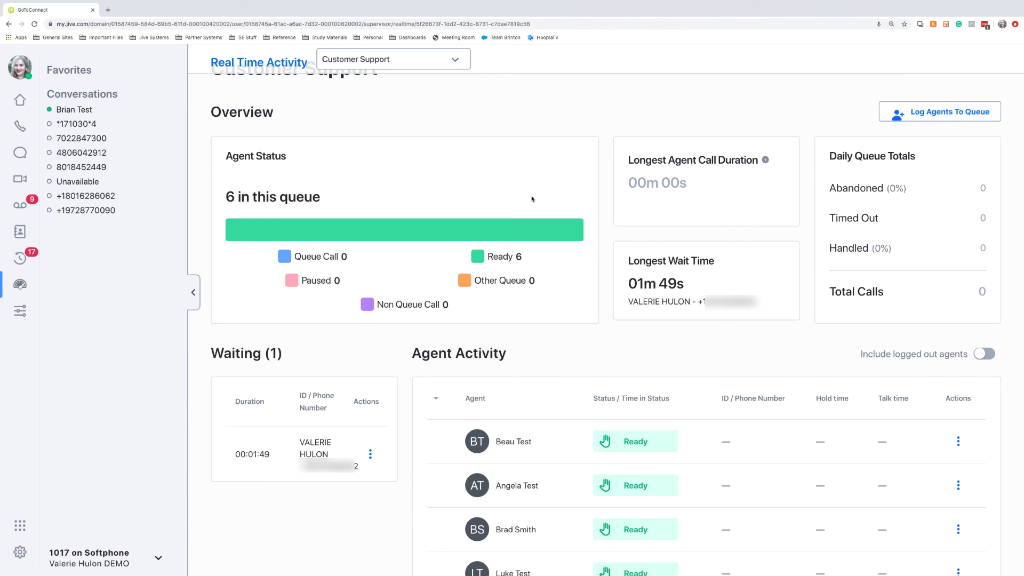
scroll(375, 350, down, 5)
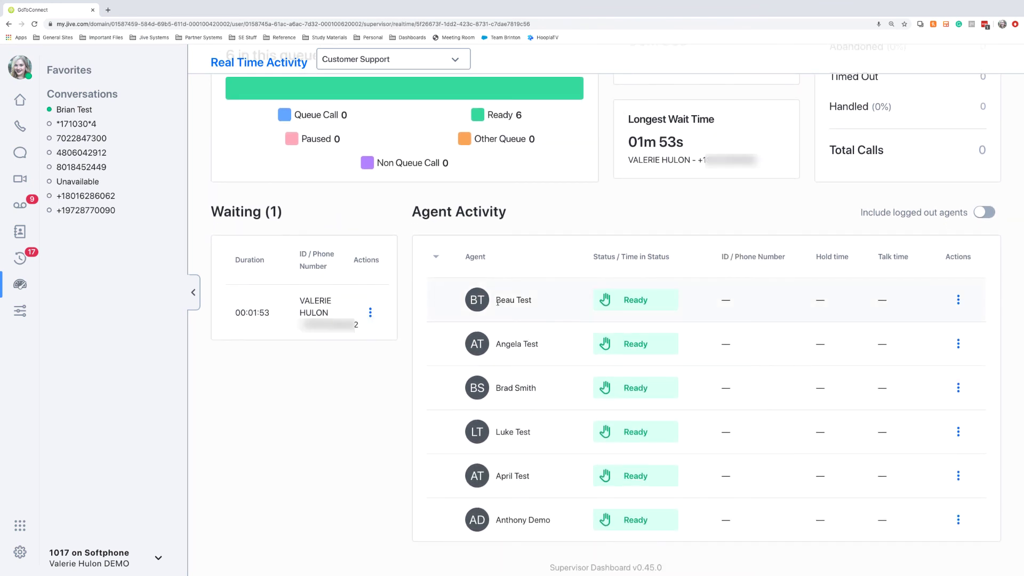
- Open the first agent's Actions menu in Agent Activity to show listen, whisper, barge, pause and log out
mouse_move(631, 302)
click(958, 301)
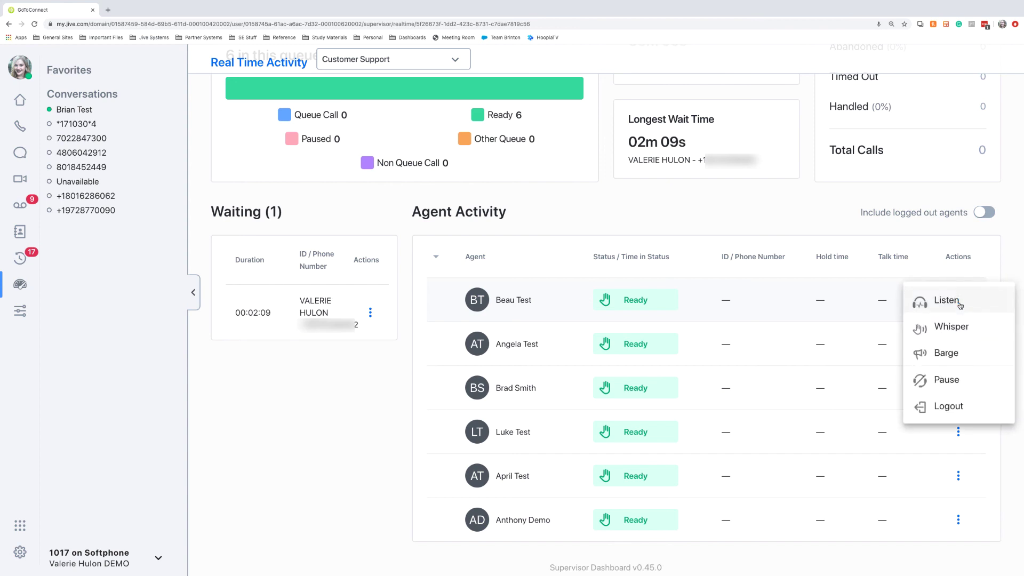
scroll(960, 305, up, 5)
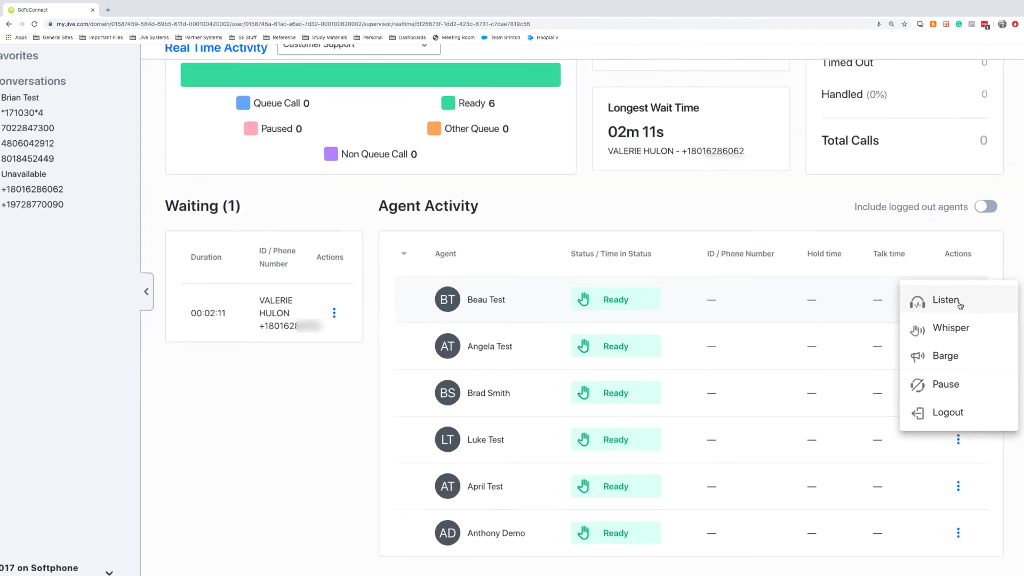
scroll(960, 306, right, 3)
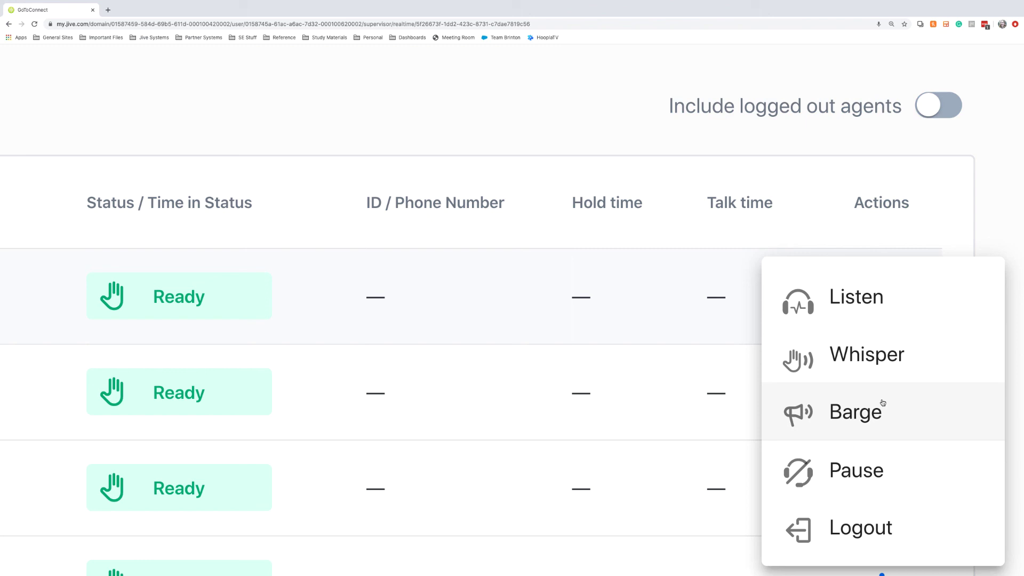
- Pause the first agent via its Actions menu, then choose Logout for another ready agent
scroll(883, 403, down, 3)
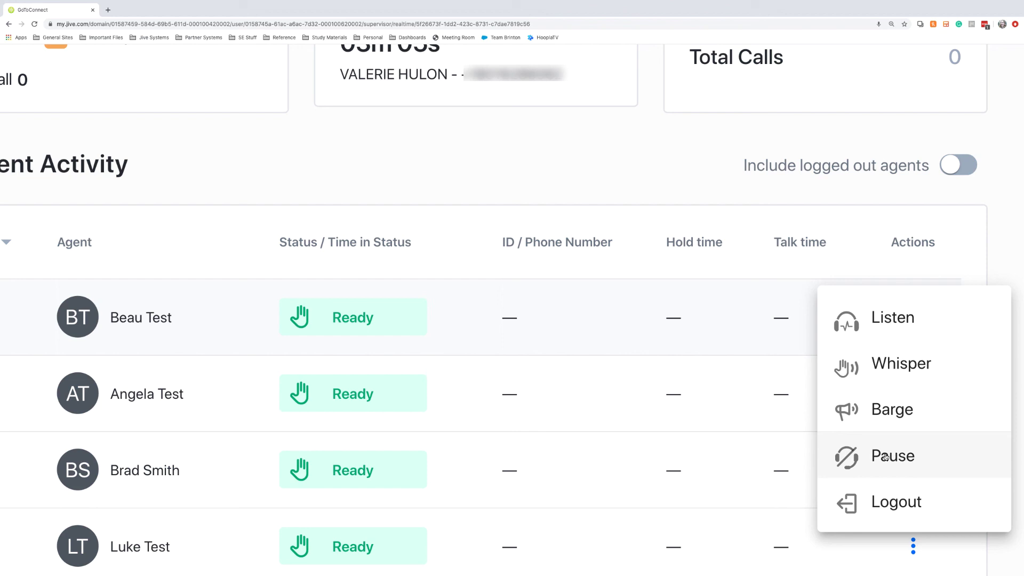
click(885, 456)
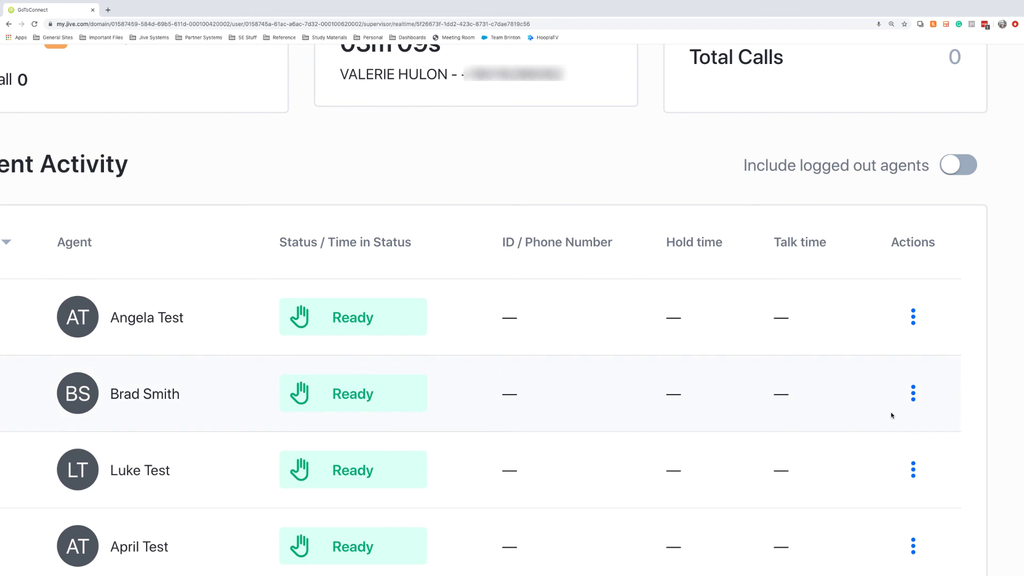
scroll(890, 415, down, 5)
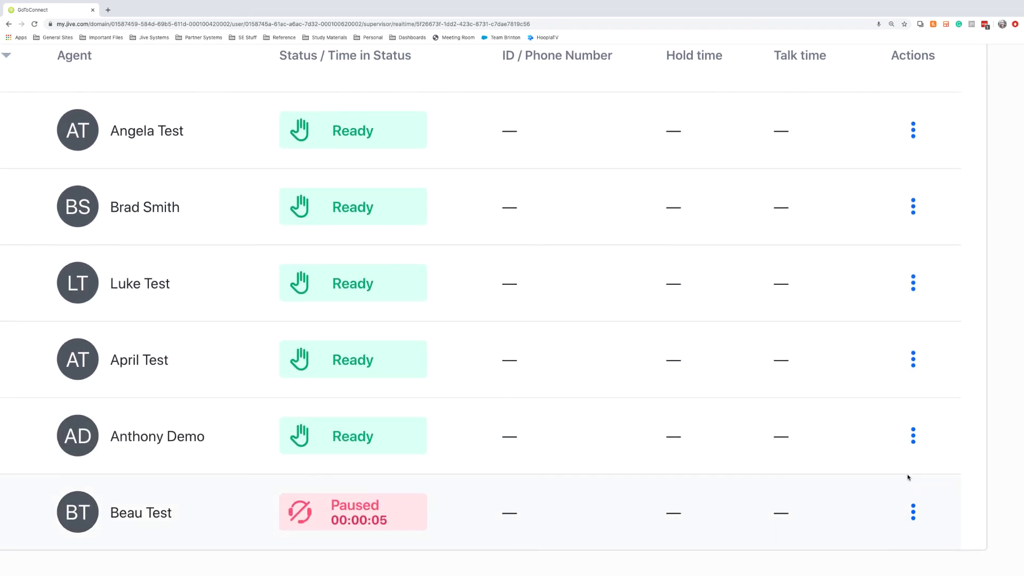
scroll(878, 541, down, 5)
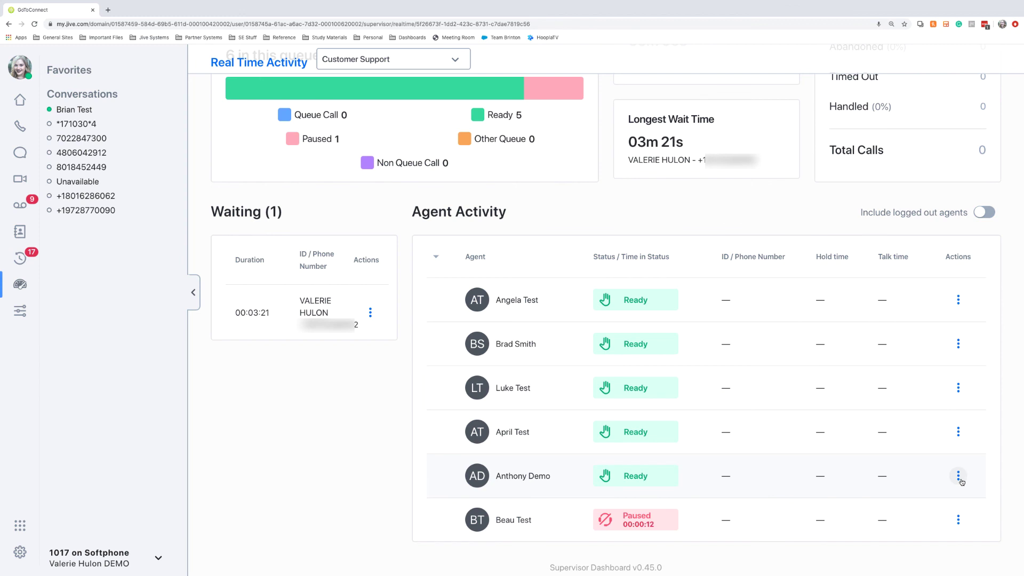
click(959, 476)
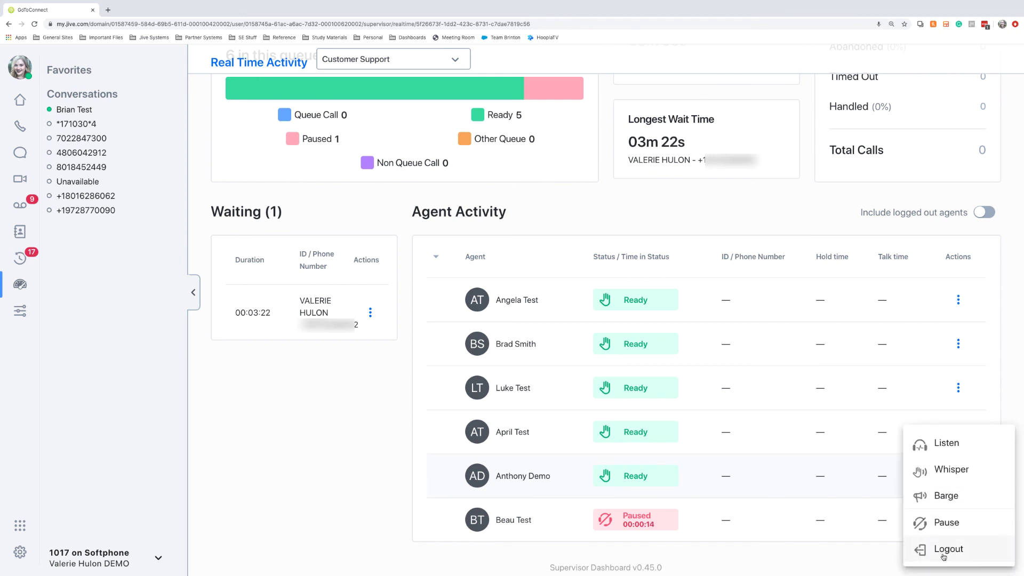
click(943, 556)
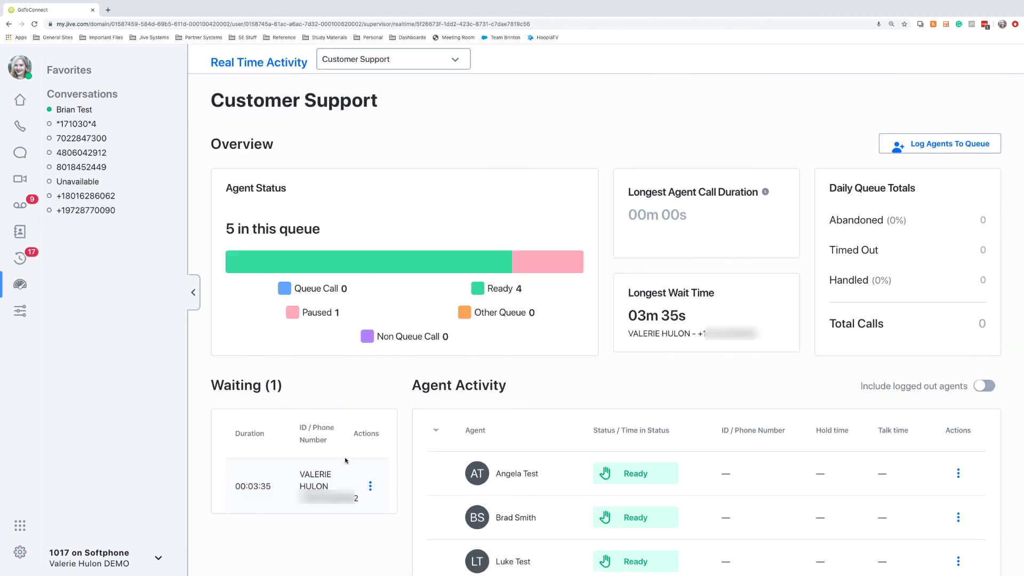
- Show the waiting caller's Pick up call and Transfer call options
click(371, 486)
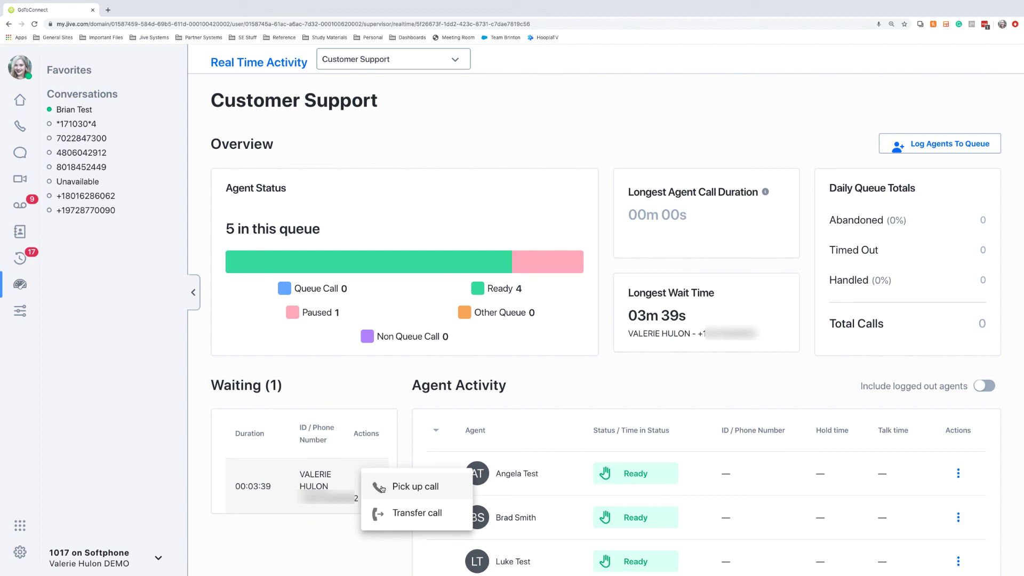